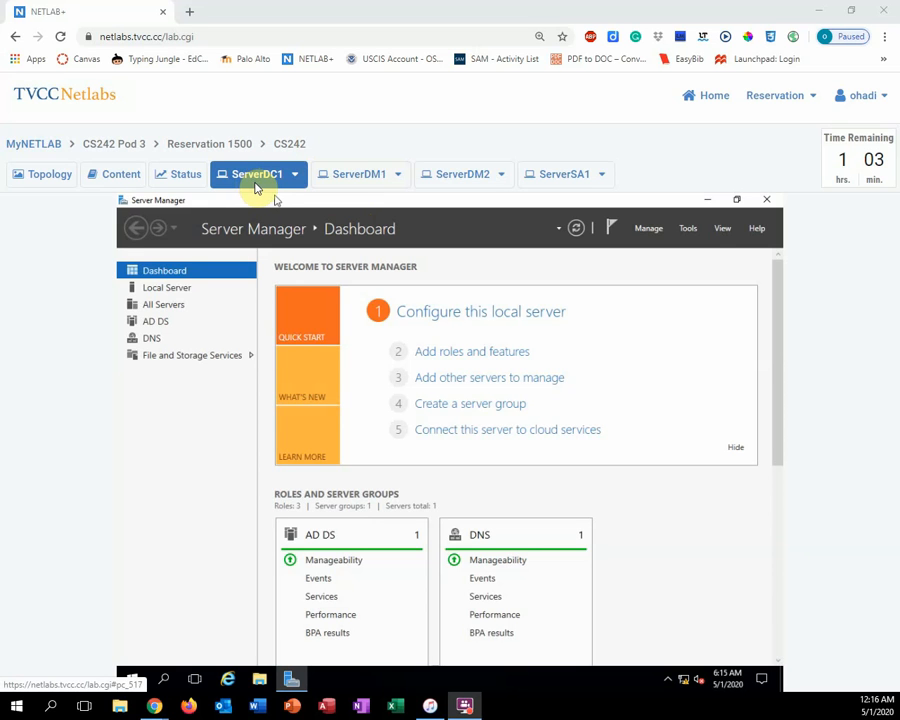
# Open the Group Policy Management console and expand the forest down to the Group Policy Objects container of the MCSA2016.local domain
pyautogui.click(688, 230)
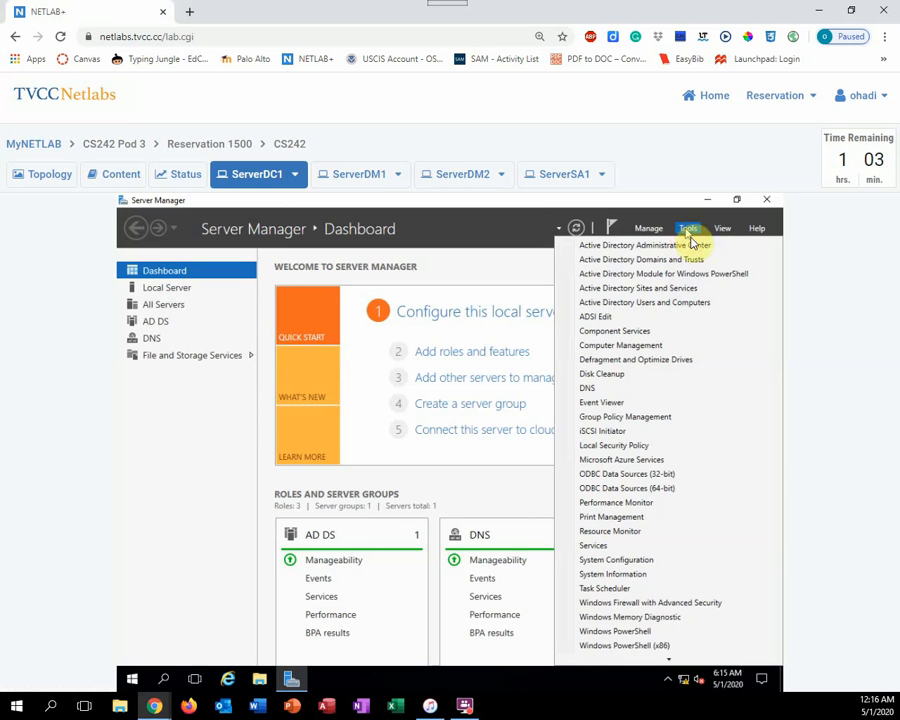
pyautogui.click(634, 418)
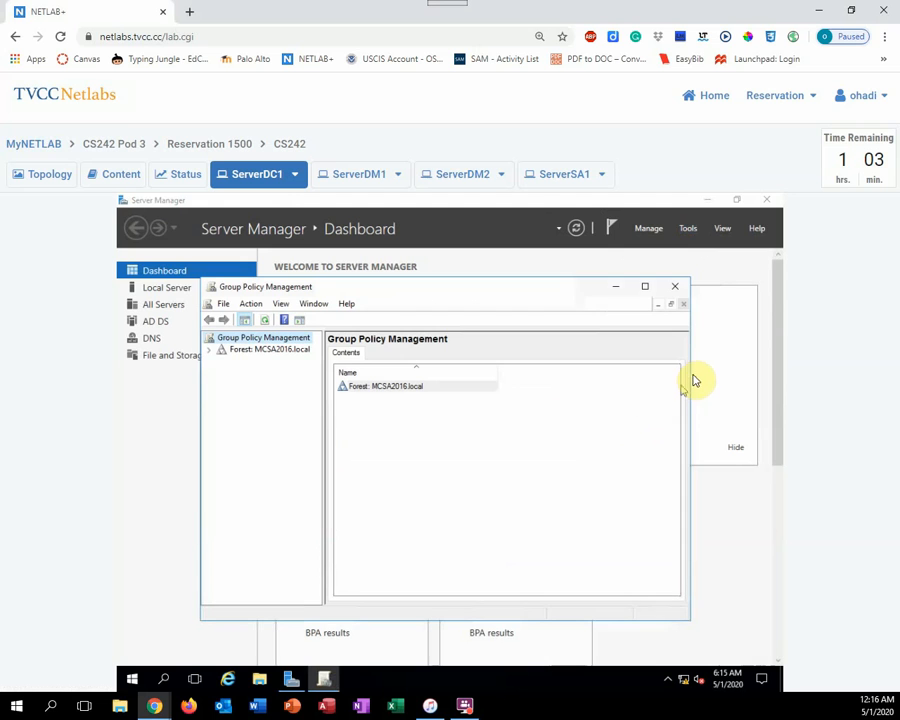
pyautogui.click(210, 351)
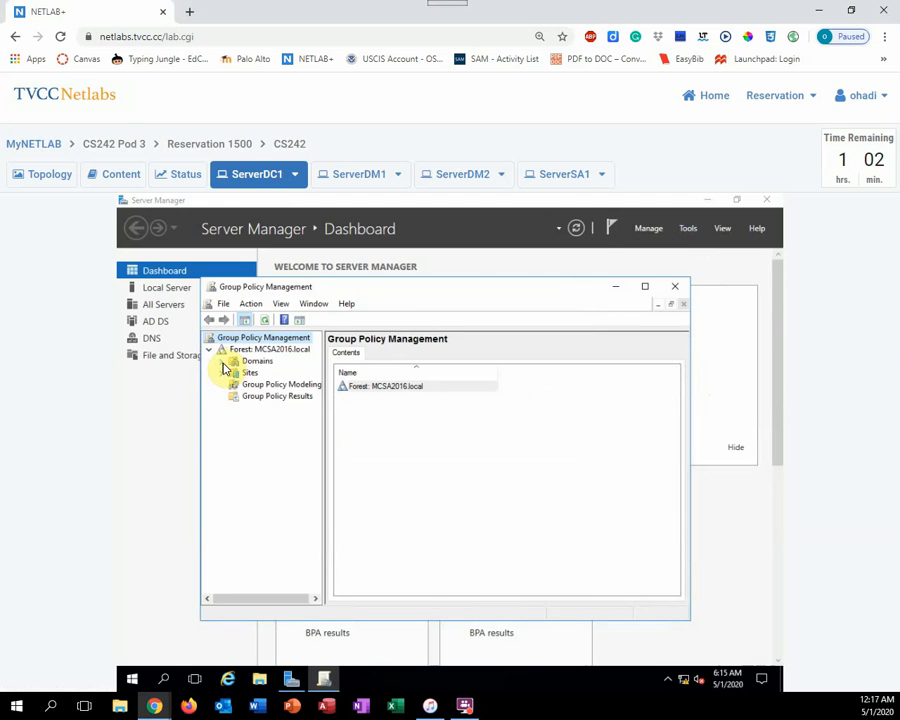
pyautogui.click(222, 362)
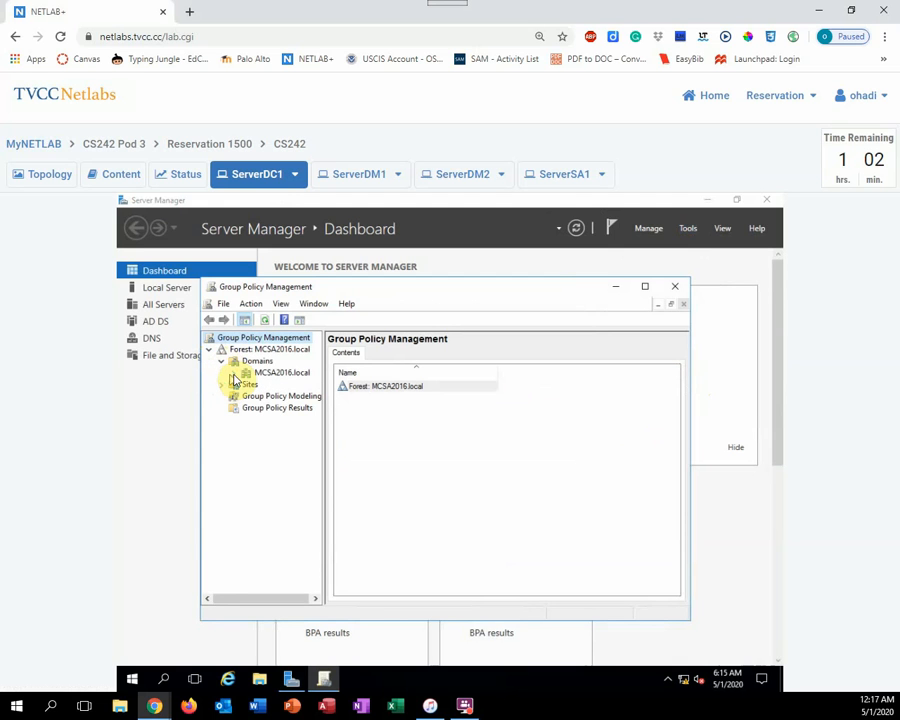
pyautogui.click(234, 374)
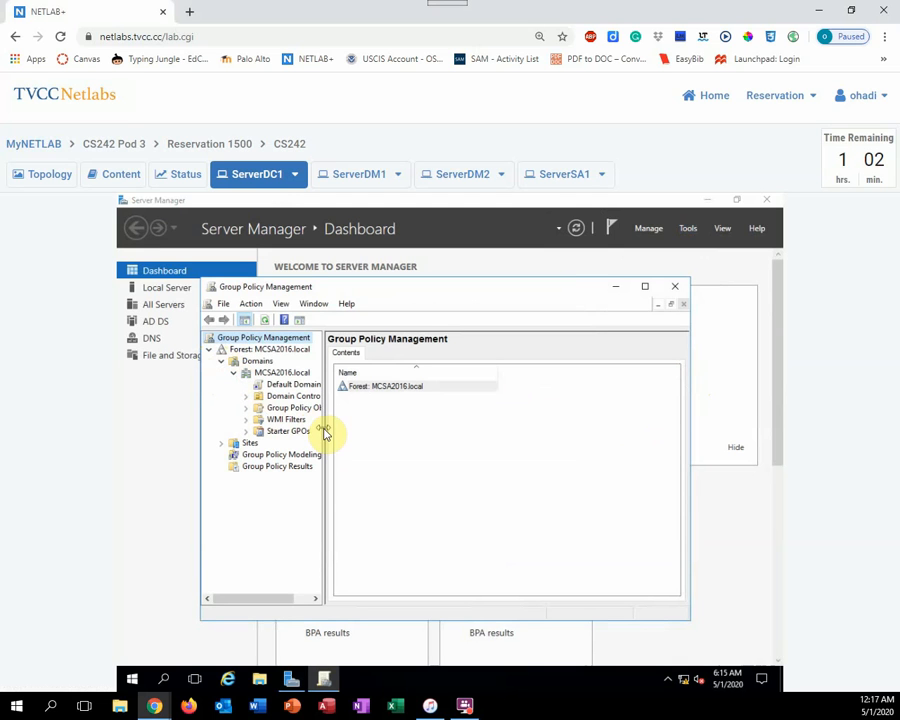
pyautogui.moveTo(324, 432); pyautogui.dragTo(347, 430)
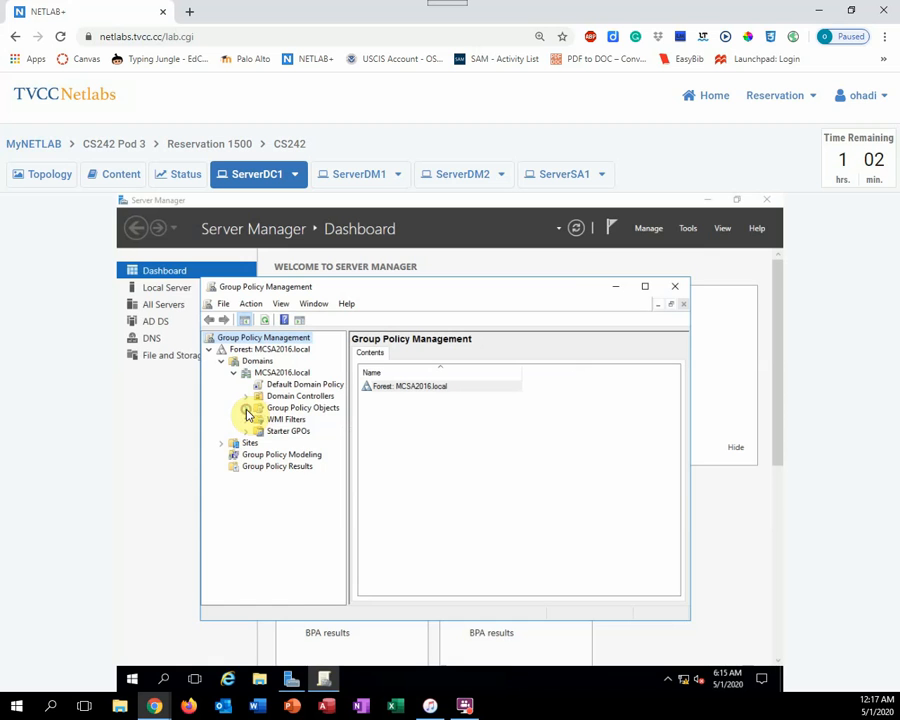
pyautogui.click(247, 410)
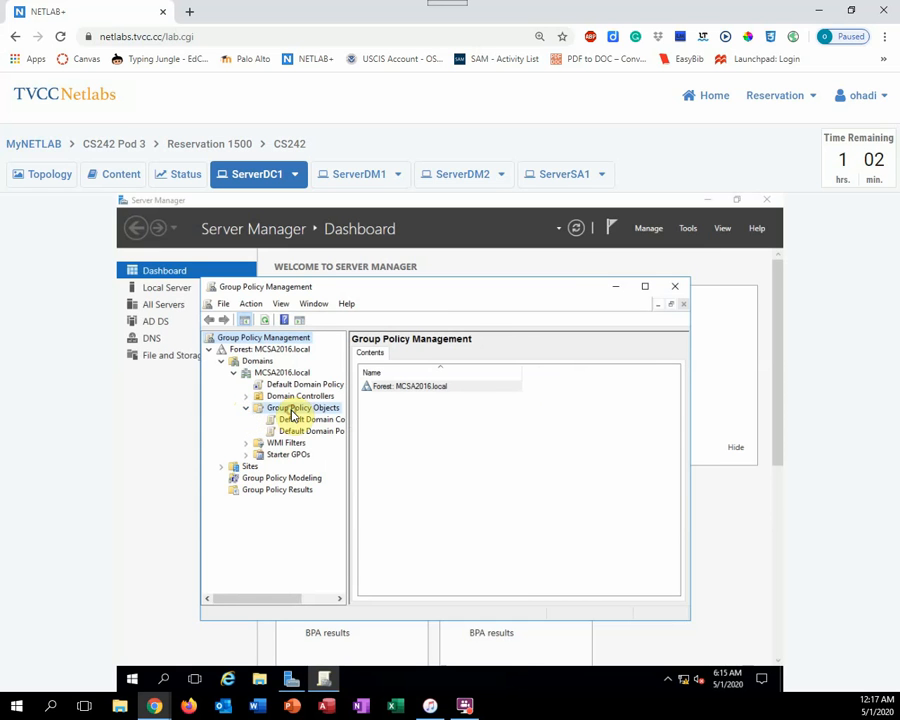
# Create a new group policy object named GPO1 in the Group Policy Objects container, without a source starter GPO
pyautogui.click(292, 415)
pyautogui.rightClick(292, 415)
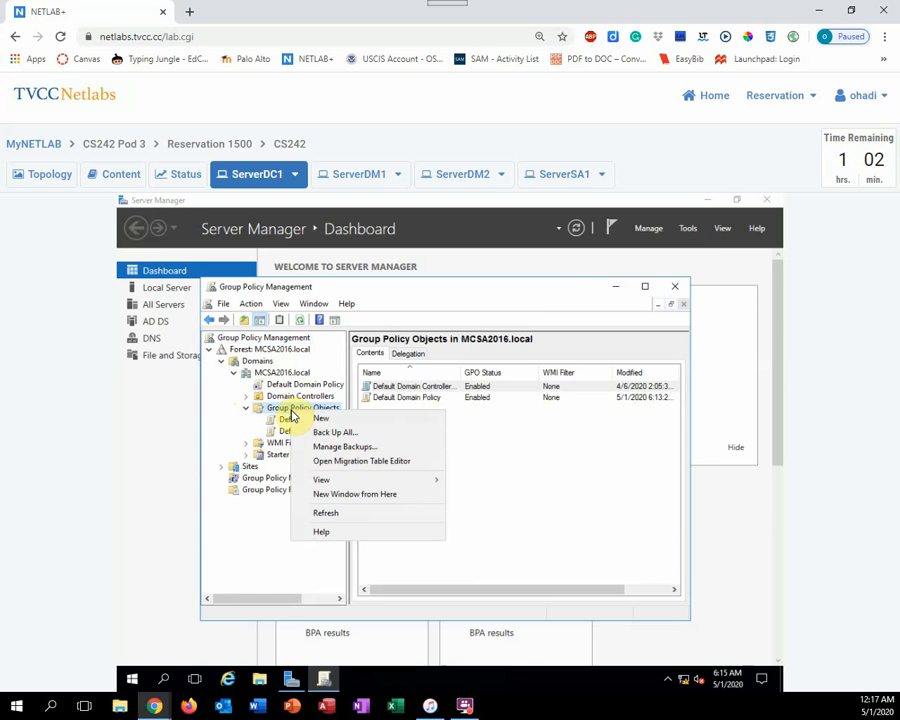
pyautogui.click(318, 420)
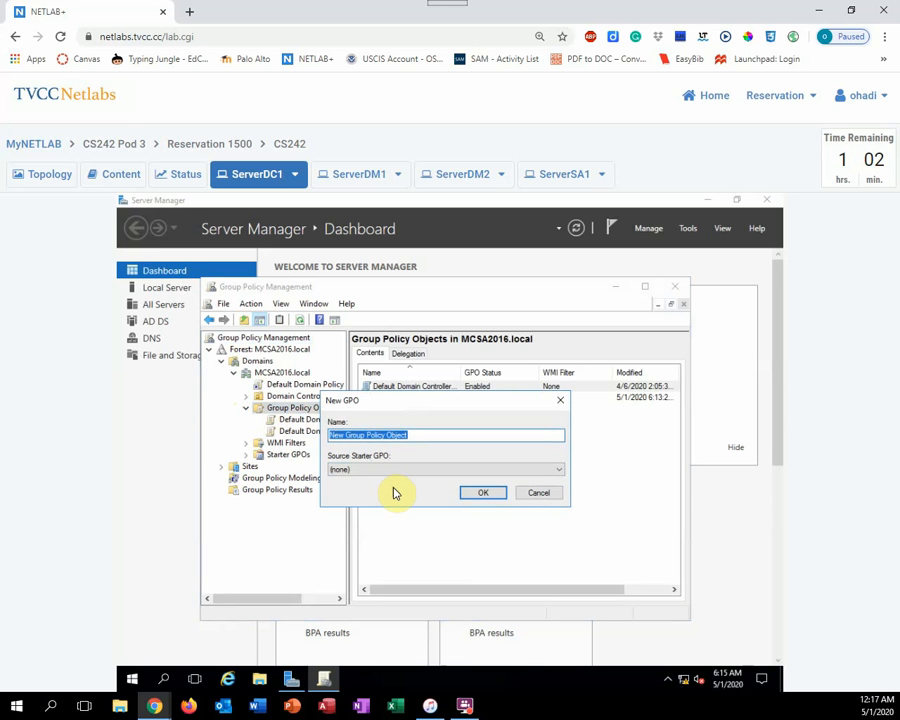
pyautogui.write('GPO1')
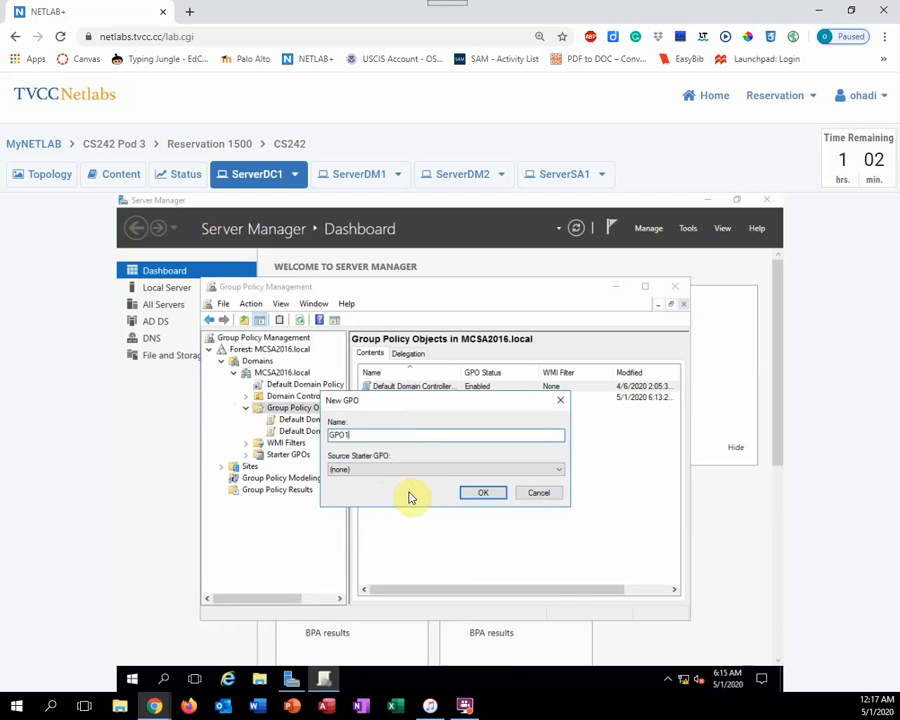
pyautogui.click(486, 495)
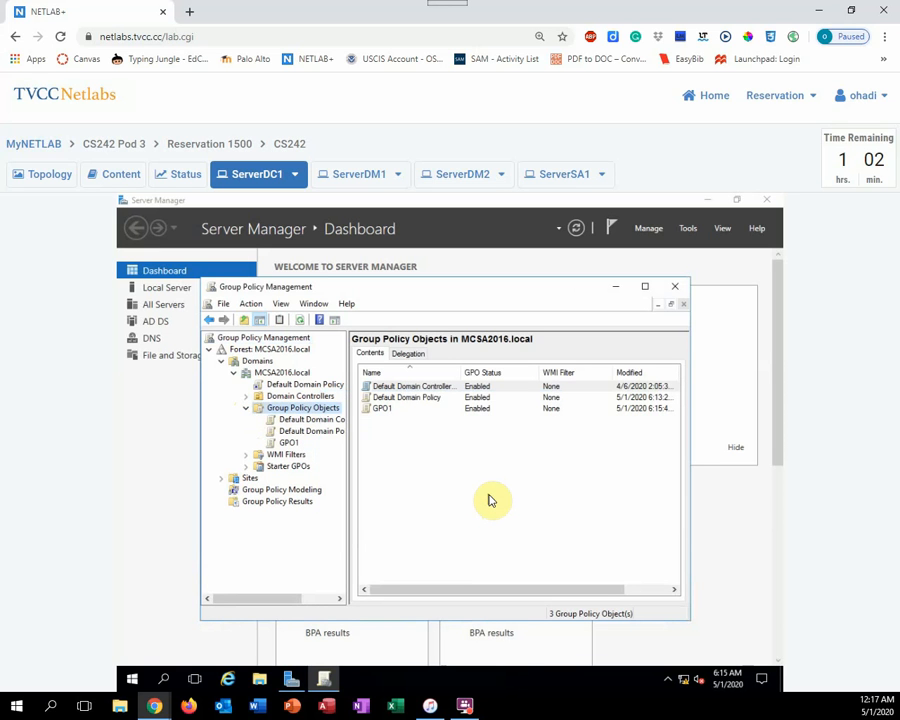
# Open GPO1 for editing and show the Control Panel settings under User Configuration, Policies, Administrative Templates in the standard view
pyautogui.click(289, 444)
pyautogui.rightClick(297, 447)
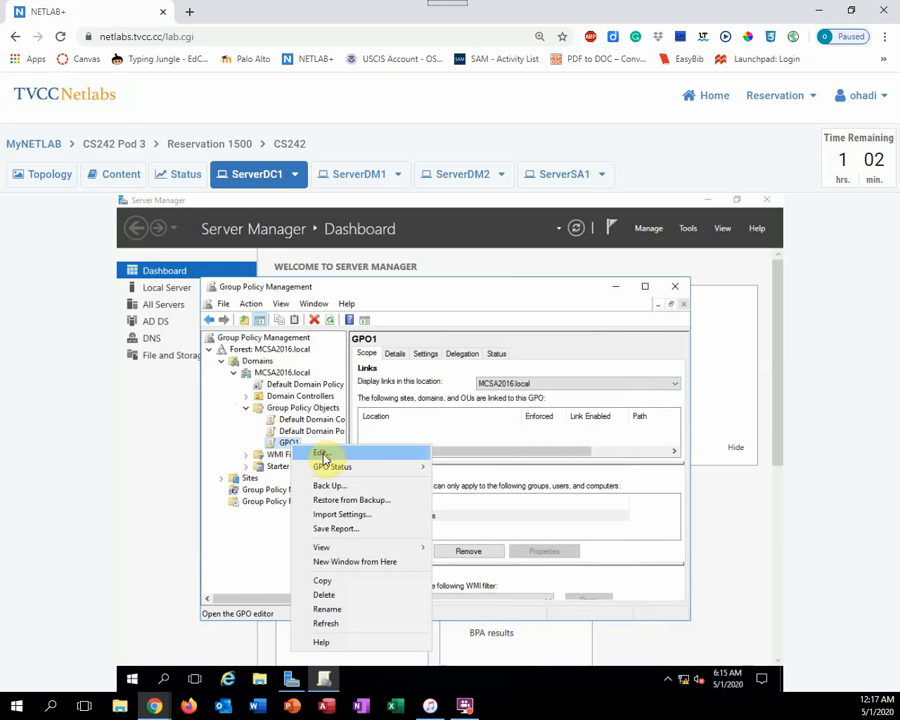
pyautogui.click(321, 456)
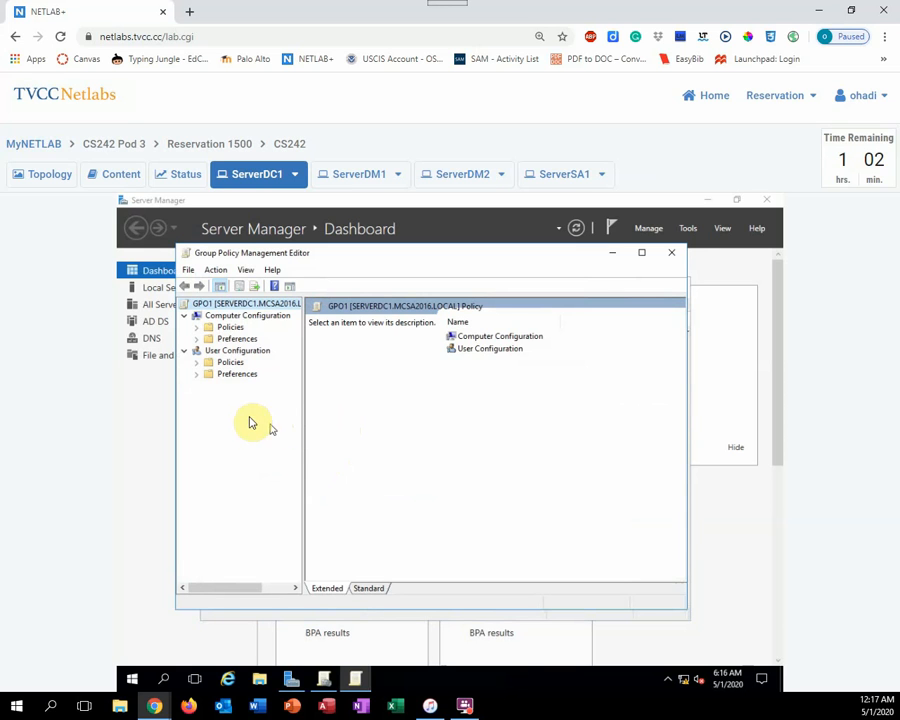
pyautogui.click(197, 364)
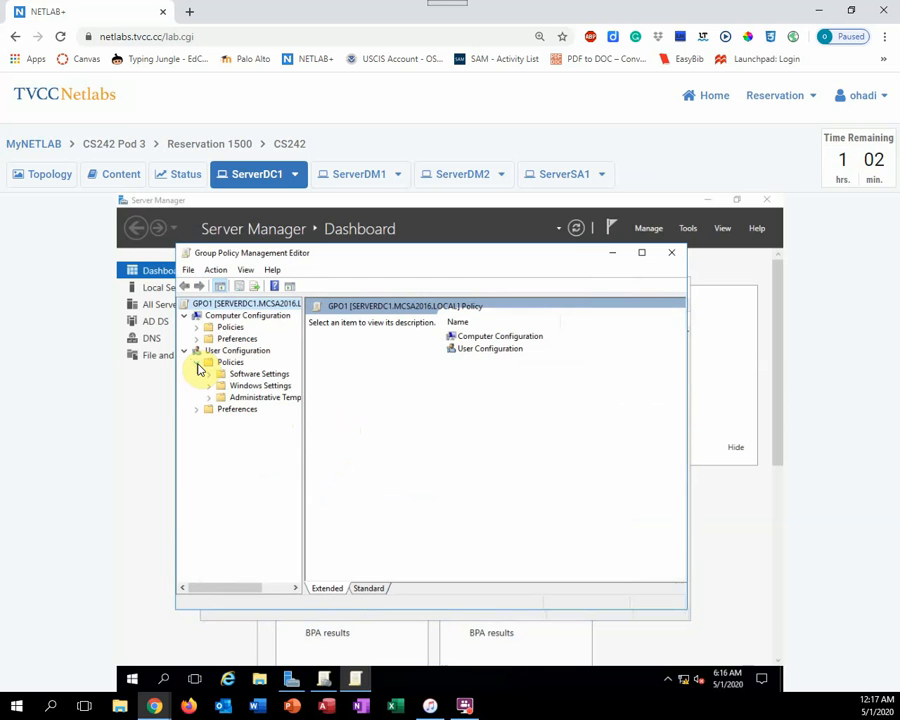
pyautogui.click(208, 398)
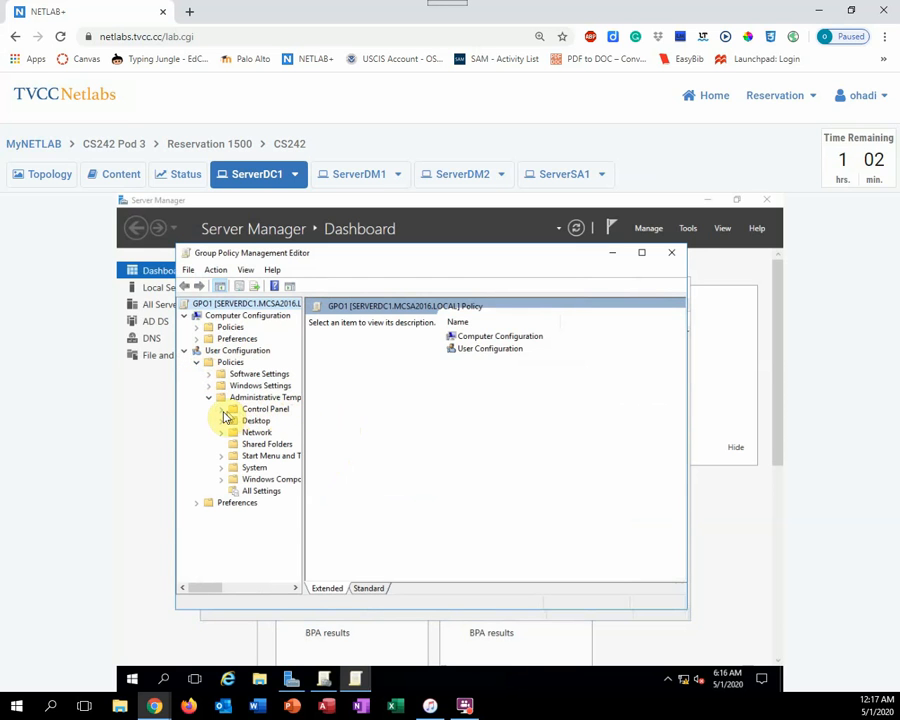
pyautogui.click(222, 410)
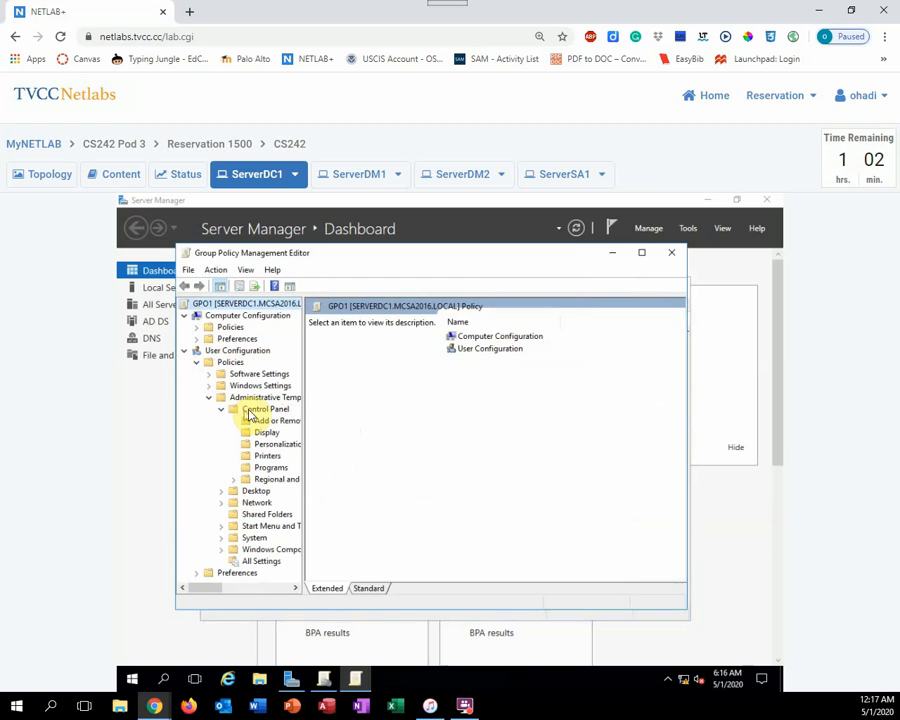
pyautogui.click(252, 410)
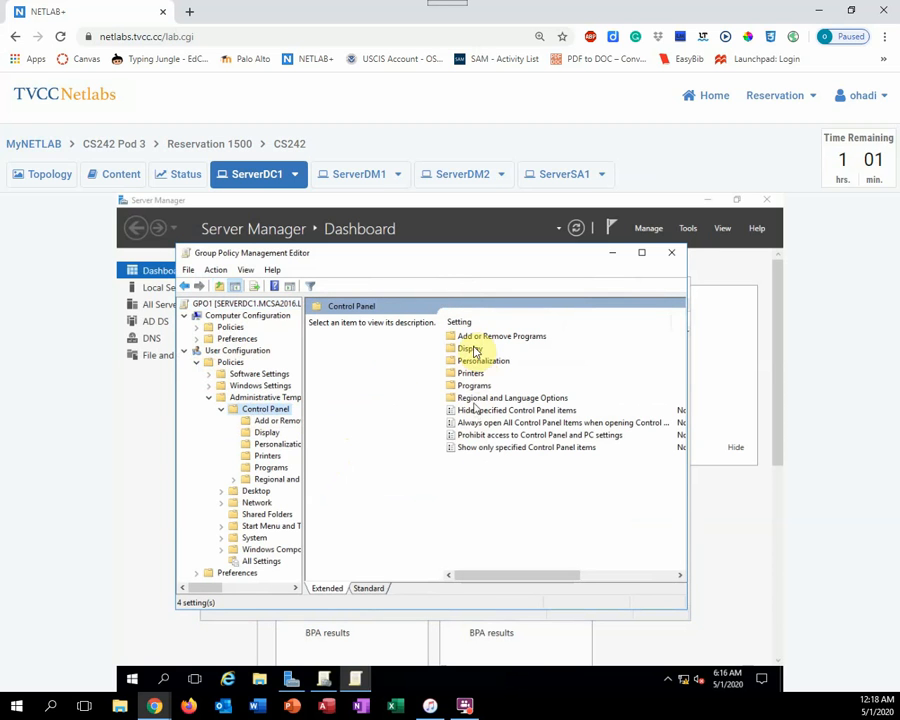
pyautogui.click(370, 589)
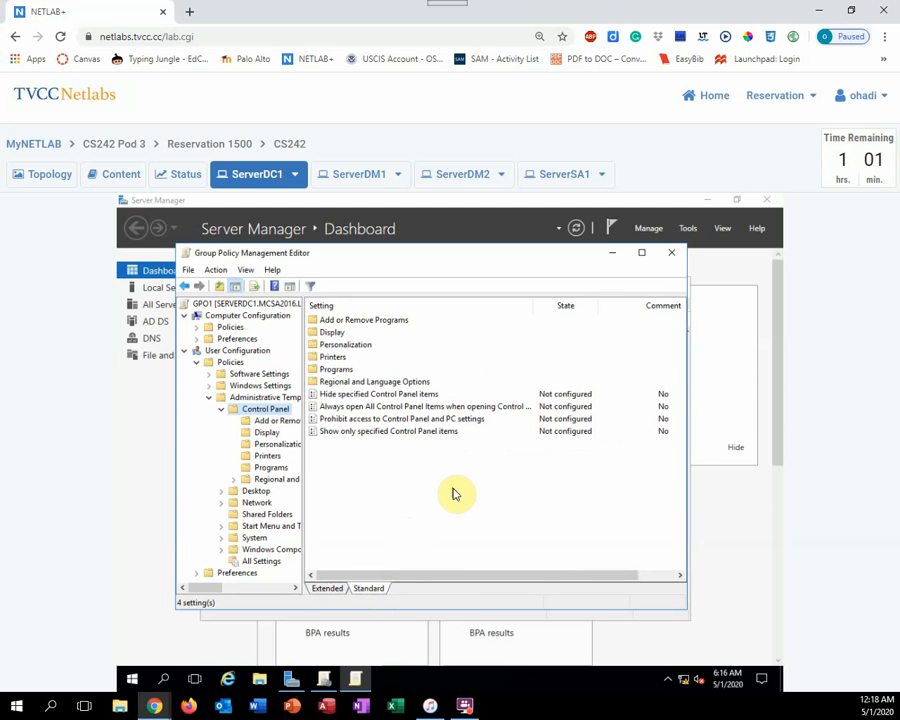
# Set the policy "Prohibit access to Control Panel and PC settings" to Enabled and close the policy editor
pyautogui.doubleClick(408, 419)
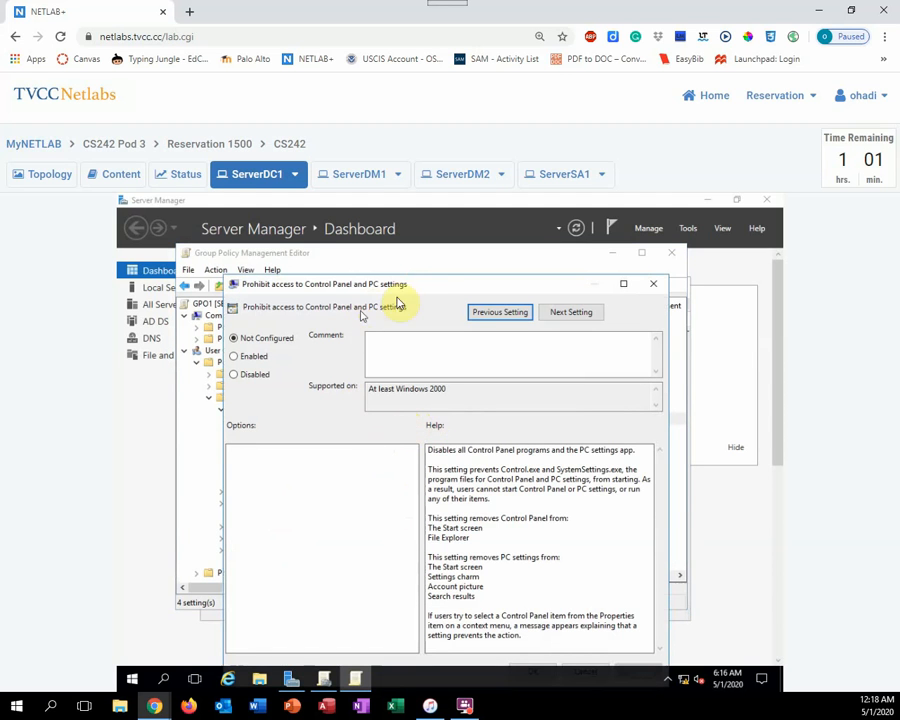
pyautogui.moveTo(434, 285); pyautogui.dragTo(426, 268)
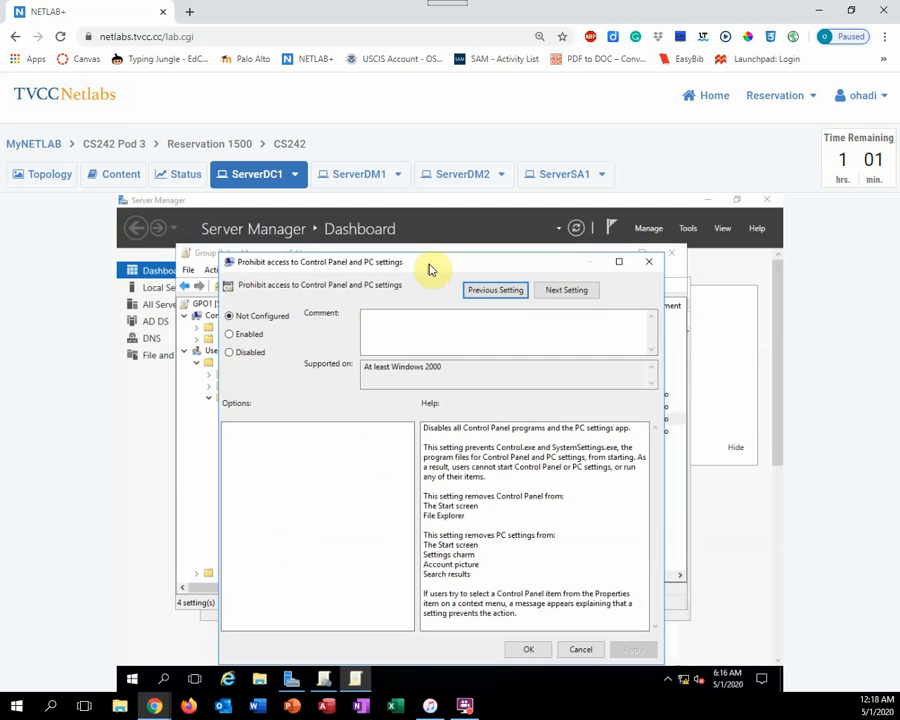
pyautogui.click(231, 336)
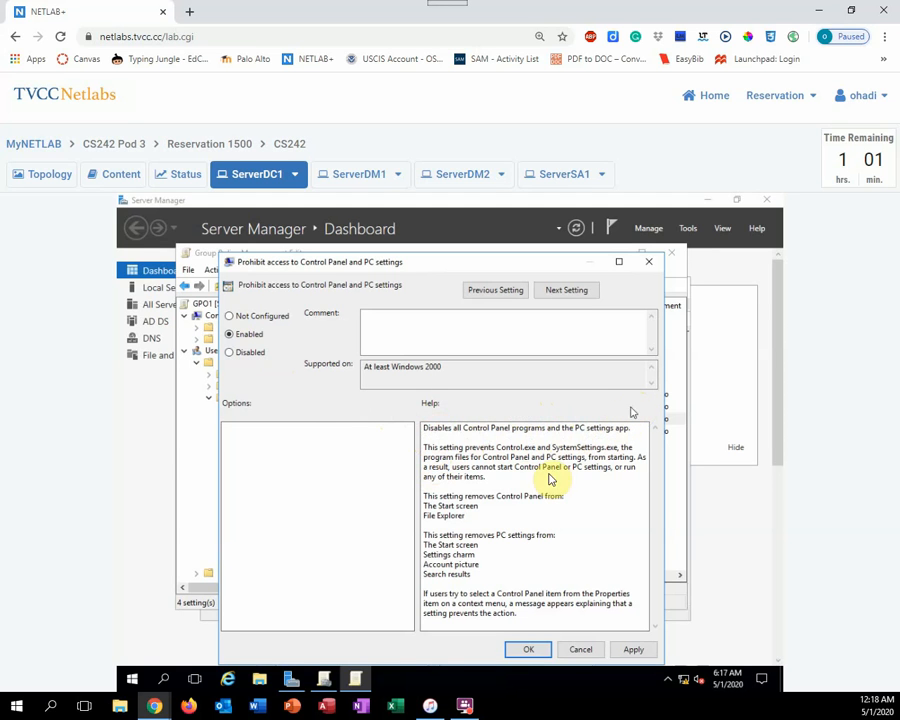
pyautogui.click(524, 652)
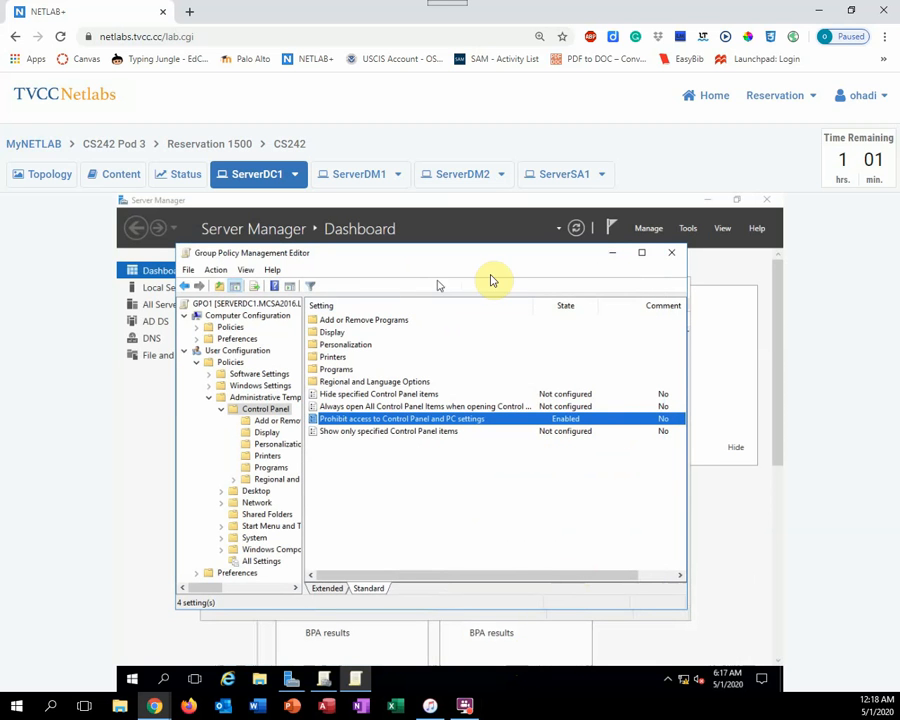
pyautogui.click(674, 259)
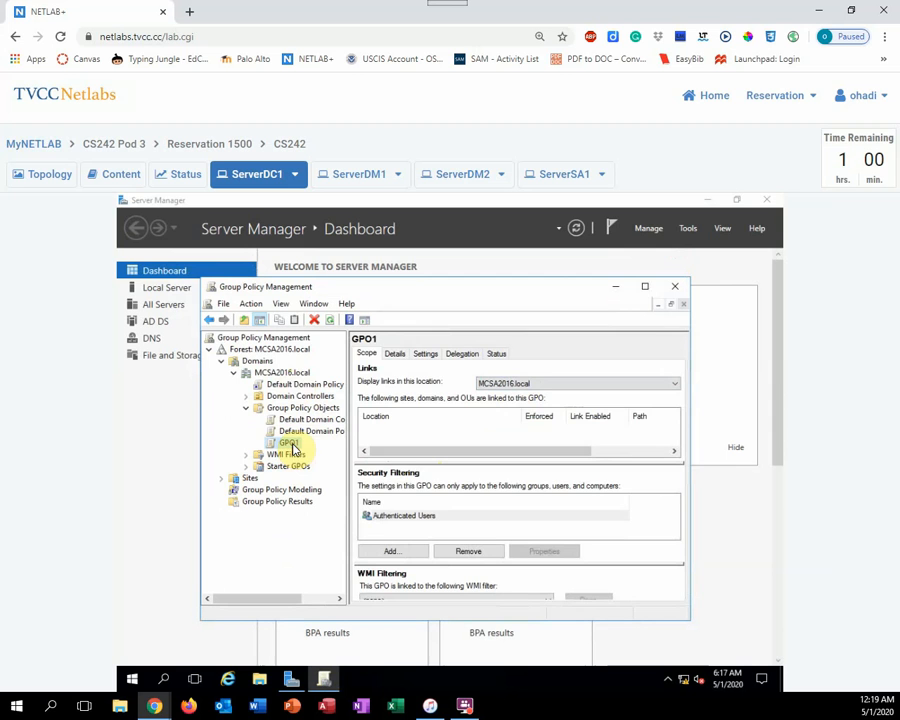
# Link the existing GPO1 to the MCSA2016.local domain
pyautogui.click(291, 374)
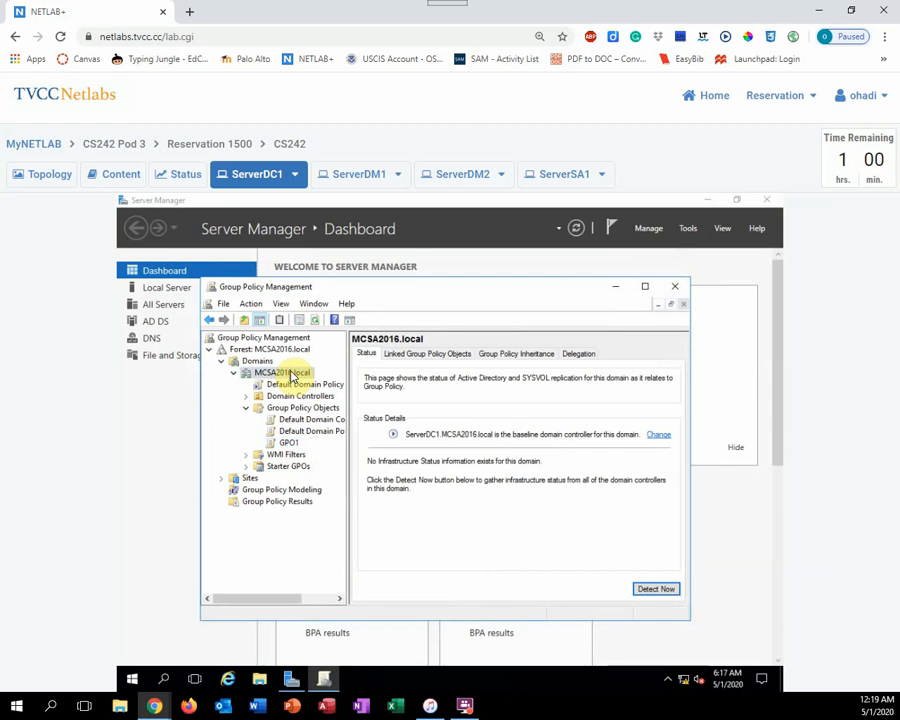
pyautogui.rightClick(291, 374)
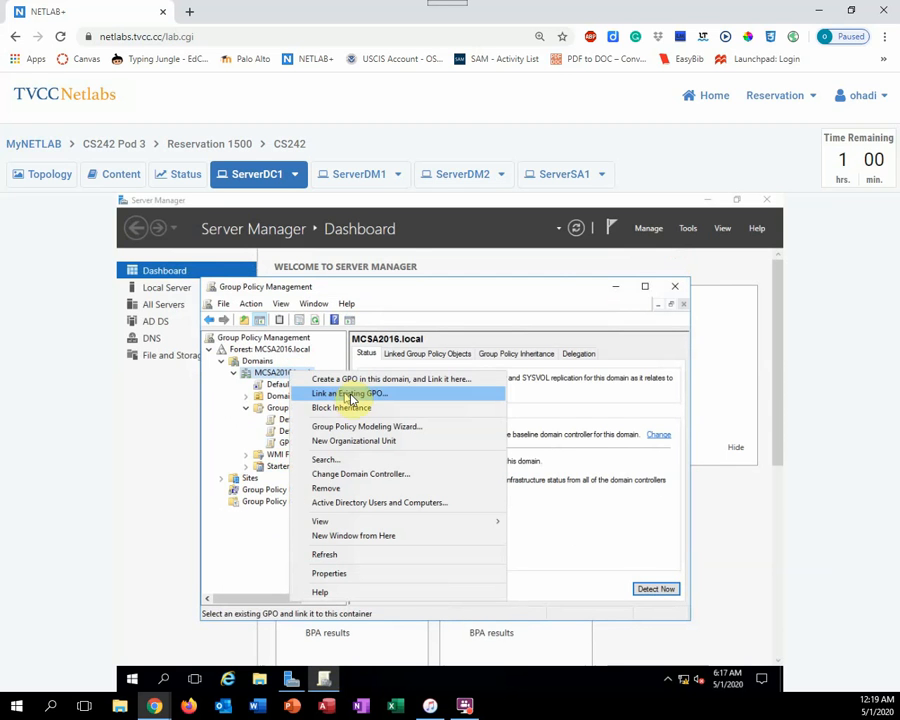
pyautogui.click(361, 396)
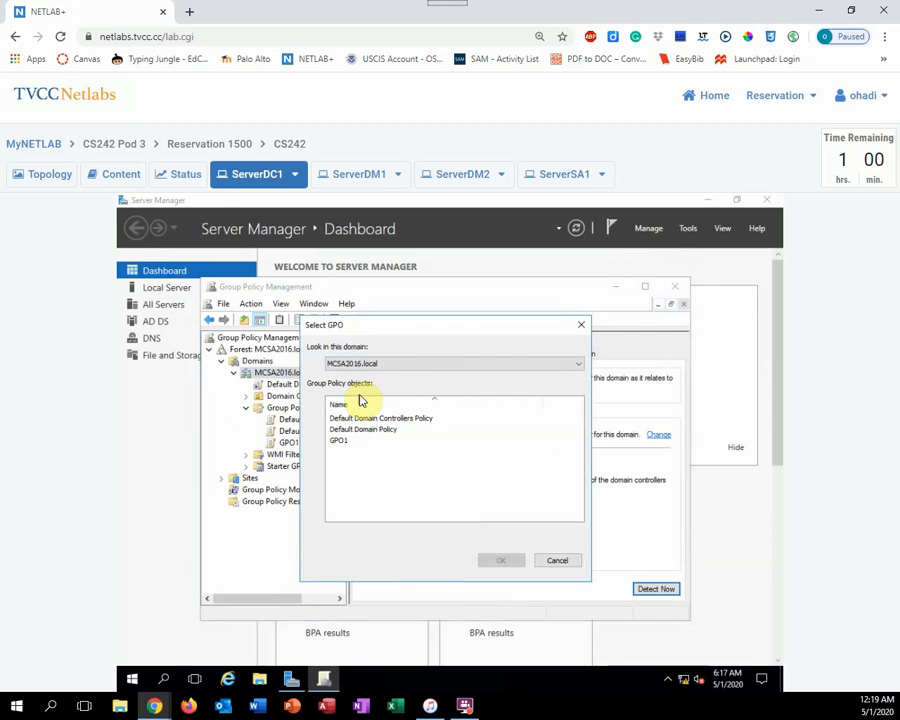
pyautogui.click(345, 445)
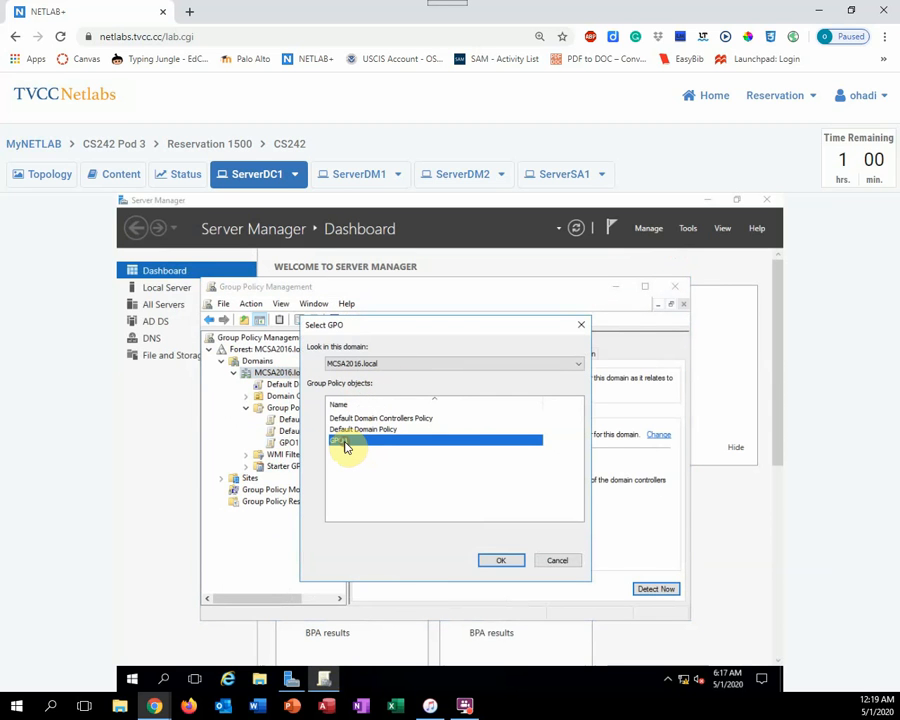
pyautogui.click(495, 561)
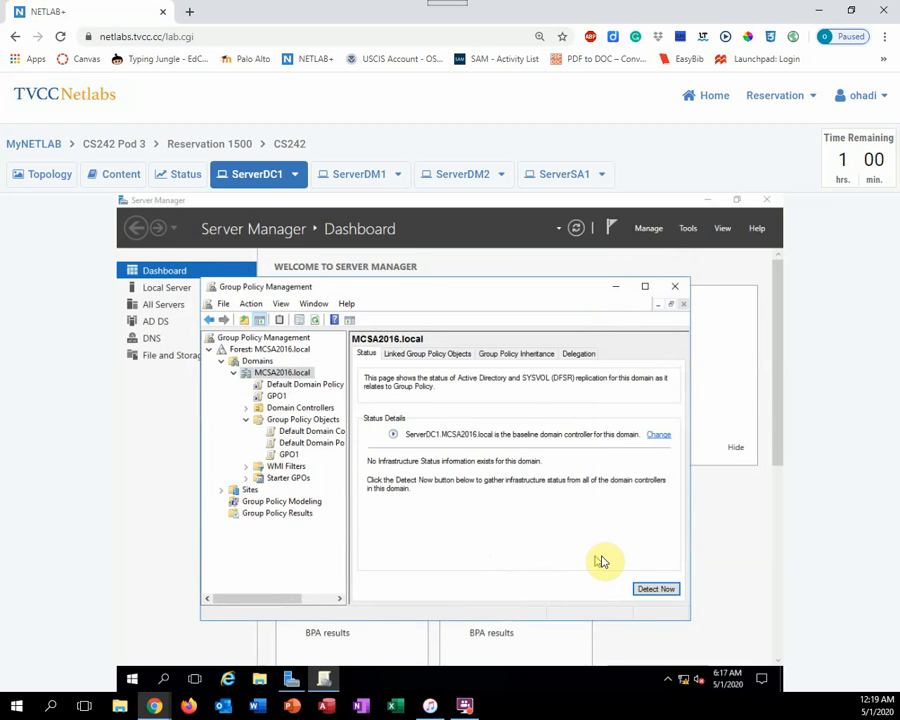
# In Active Directory Users and Computers, create an organizational unit named TestOU1 in MCSA2016.local with accidental-deletion protection on
pyautogui.click(688, 230)
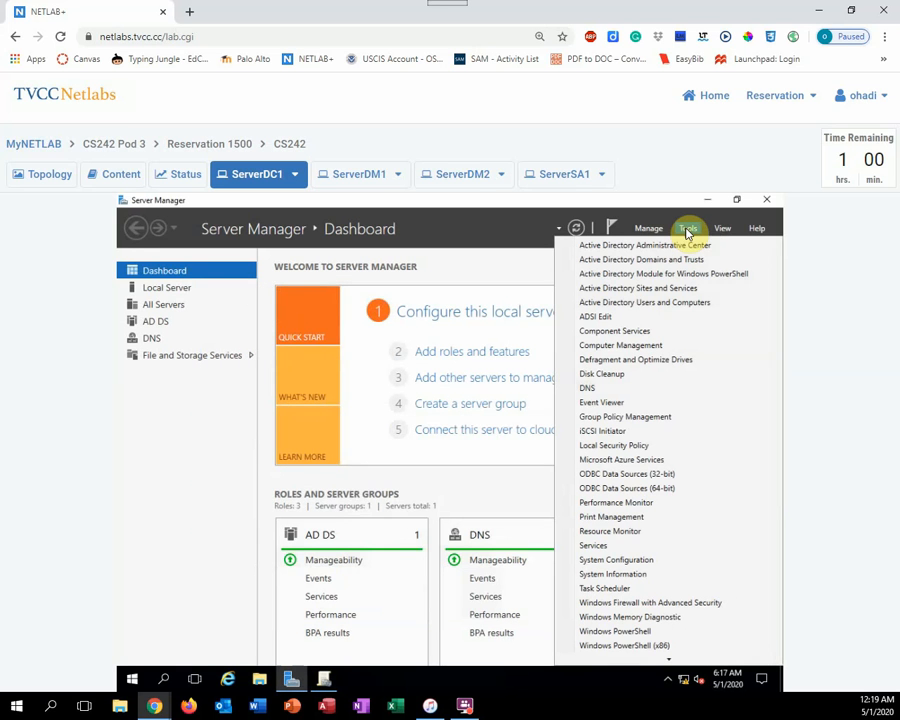
pyautogui.click(652, 304)
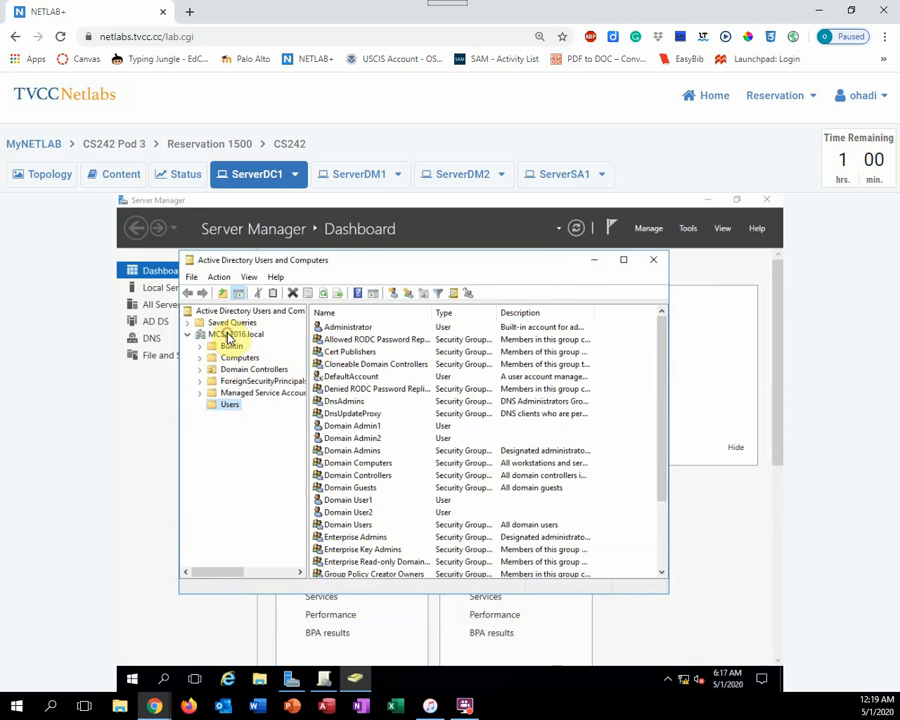
pyautogui.click(229, 336)
pyautogui.rightClick(229, 337)
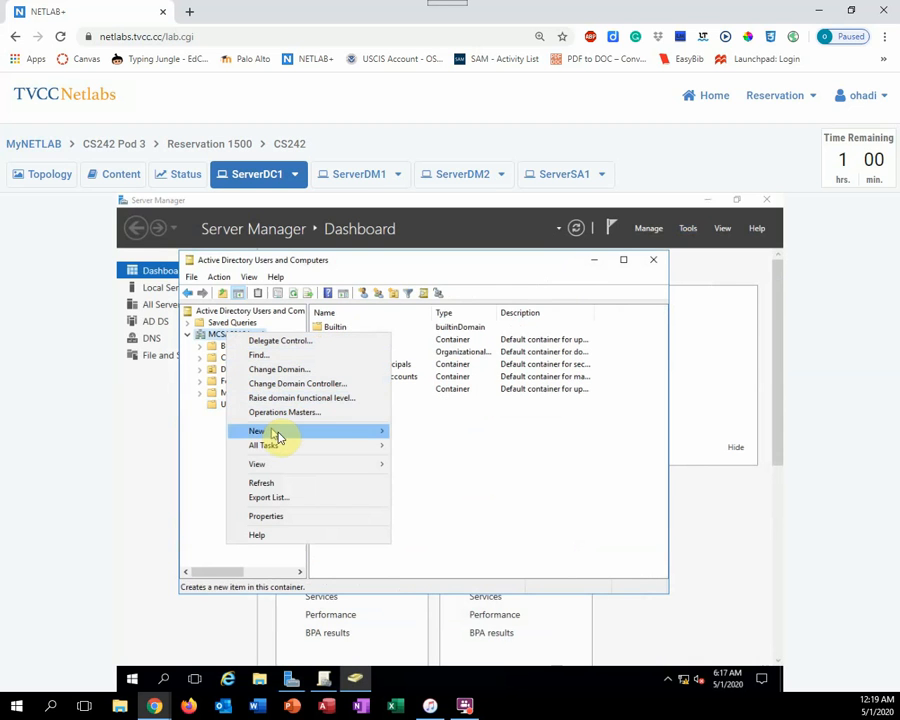
pyautogui.moveTo(297, 433)
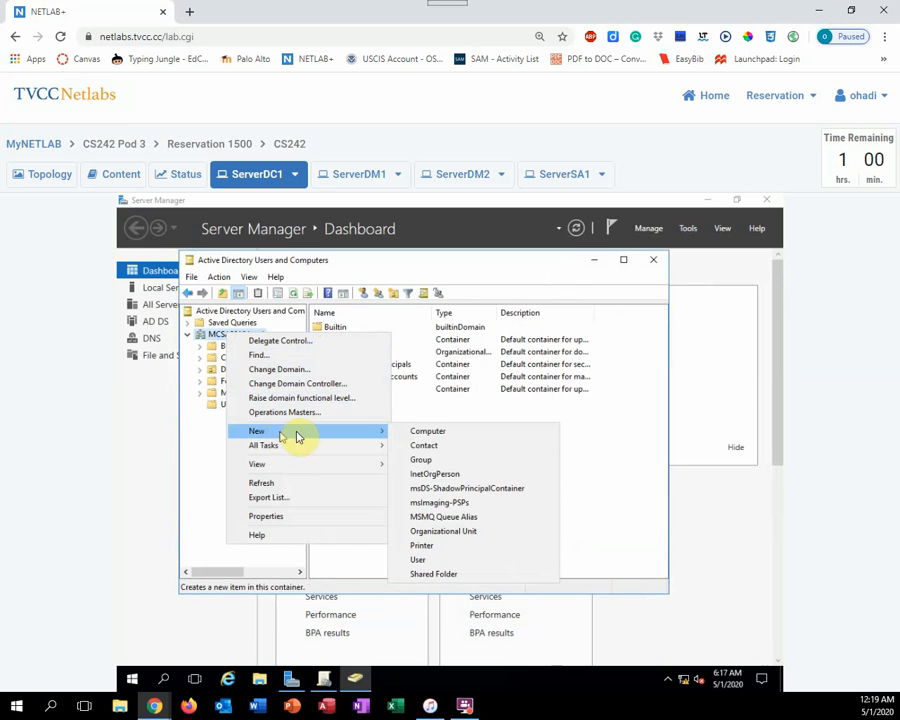
pyautogui.click(462, 534)
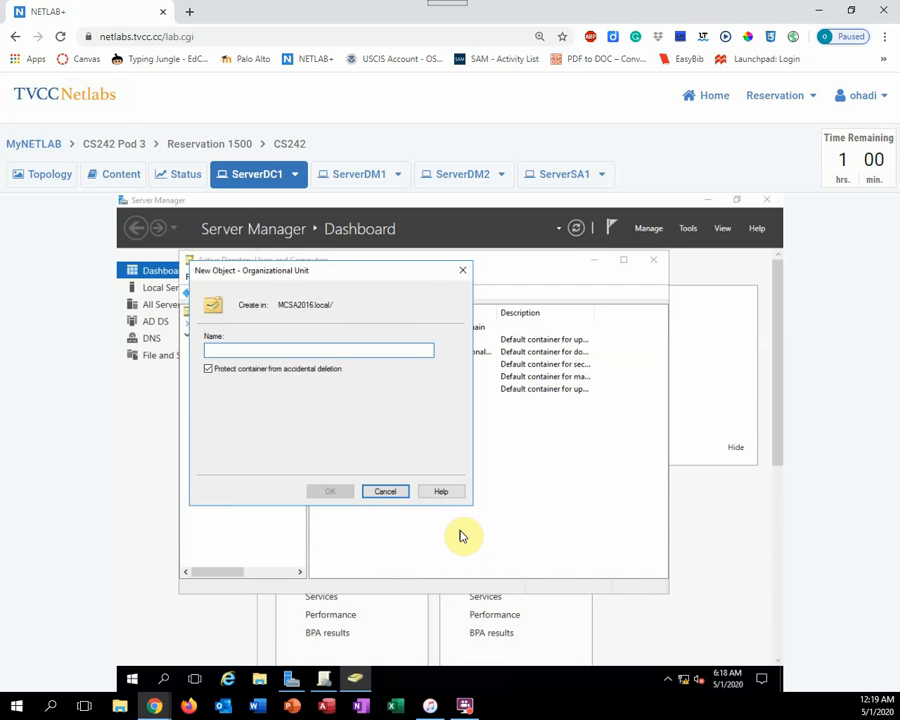
pyautogui.write('T')
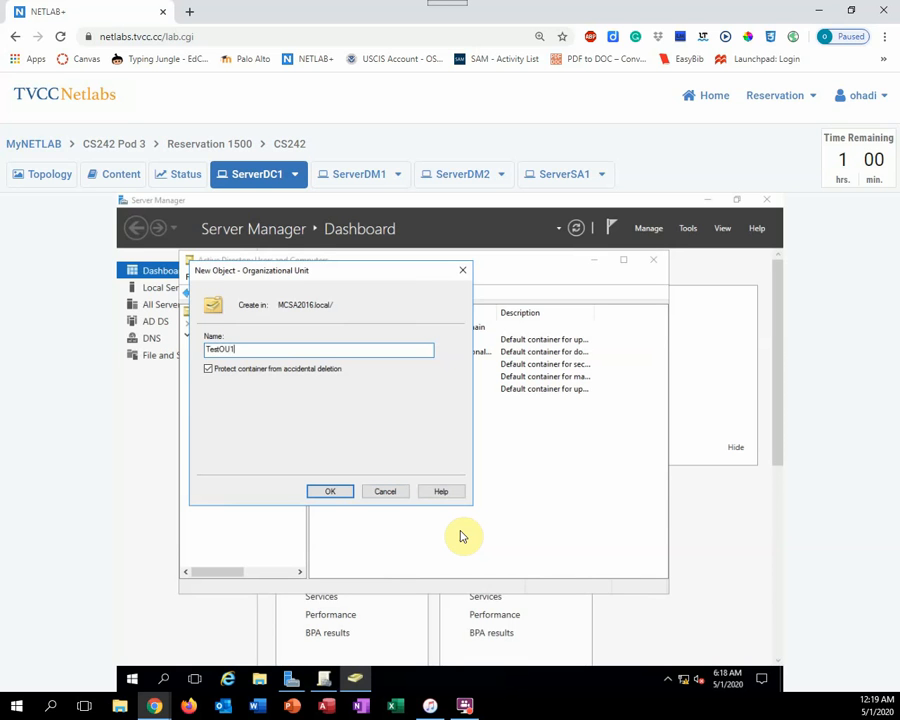
pyautogui.write('estOU1')
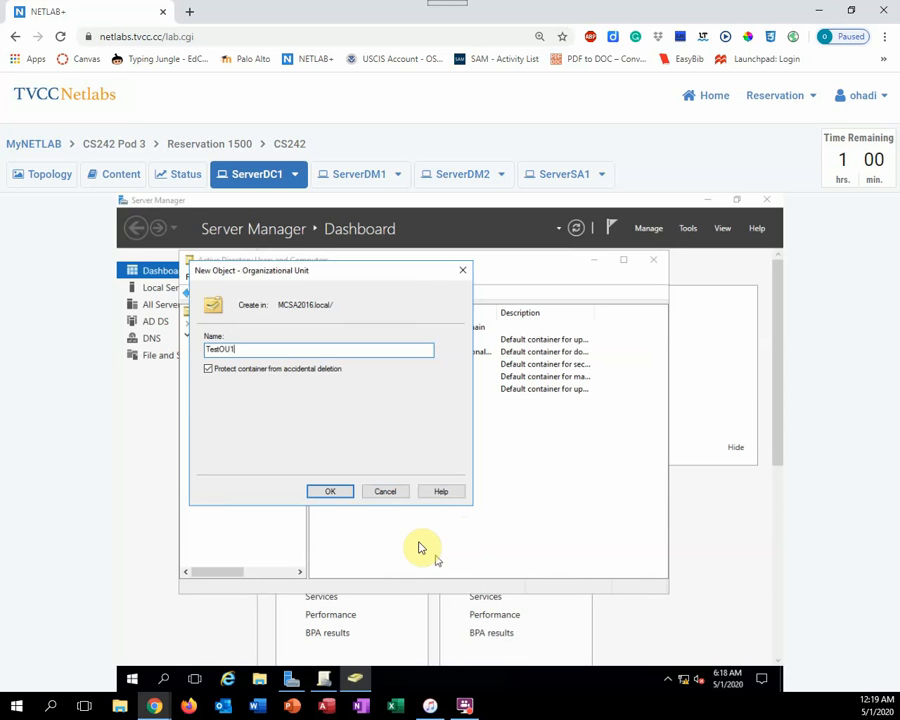
pyautogui.click(341, 494)
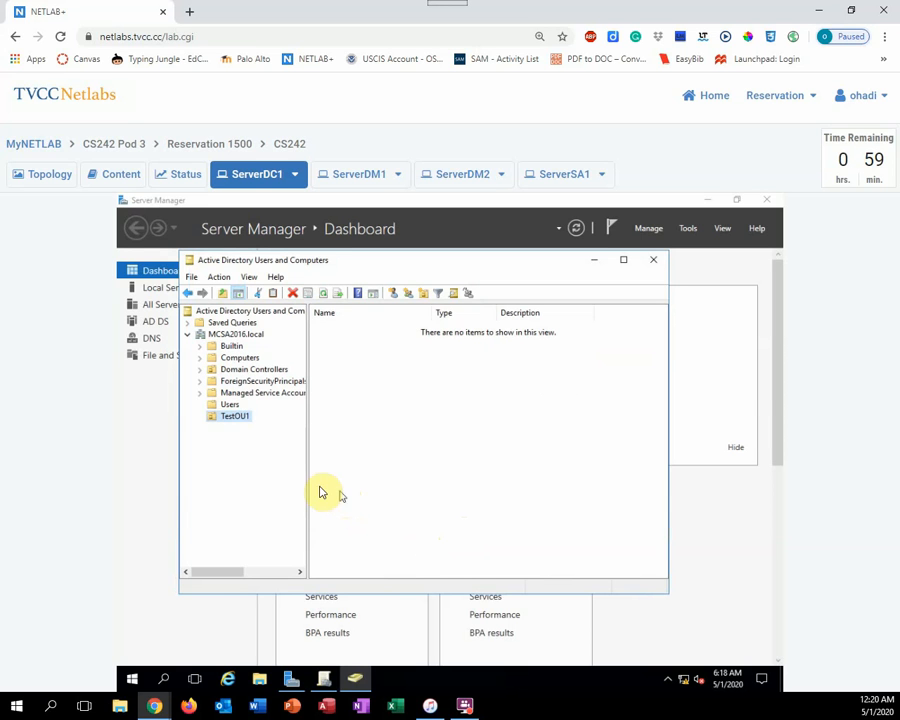
# Move the account Domain User1 from the Users container into TestOU1, accept the move, and close Active Directory Users and Computers
pyautogui.click(232, 406)
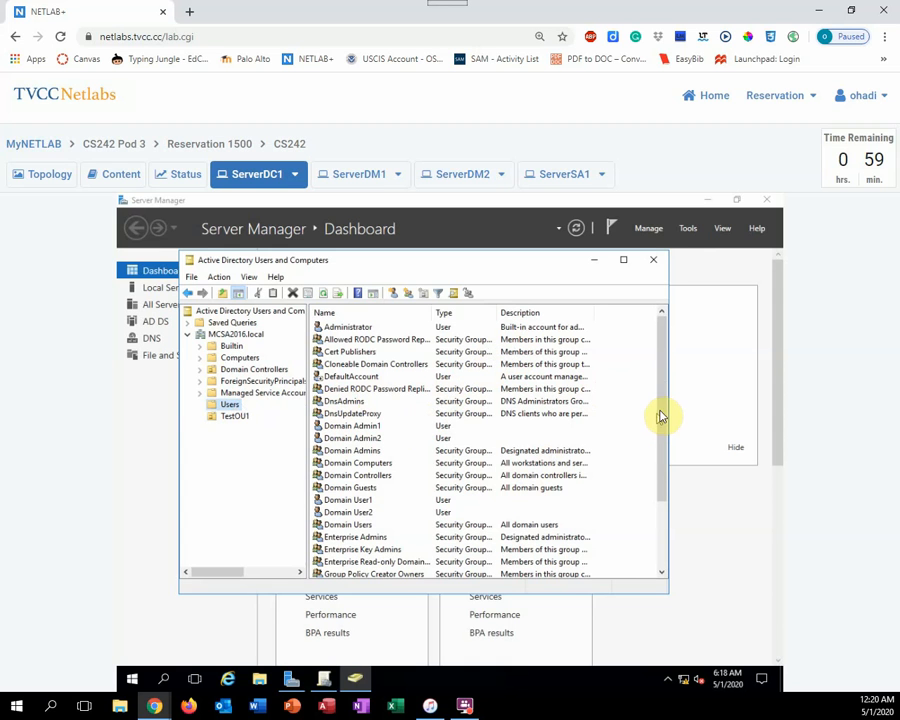
pyautogui.moveTo(662, 418); pyautogui.dragTo(672, 503)
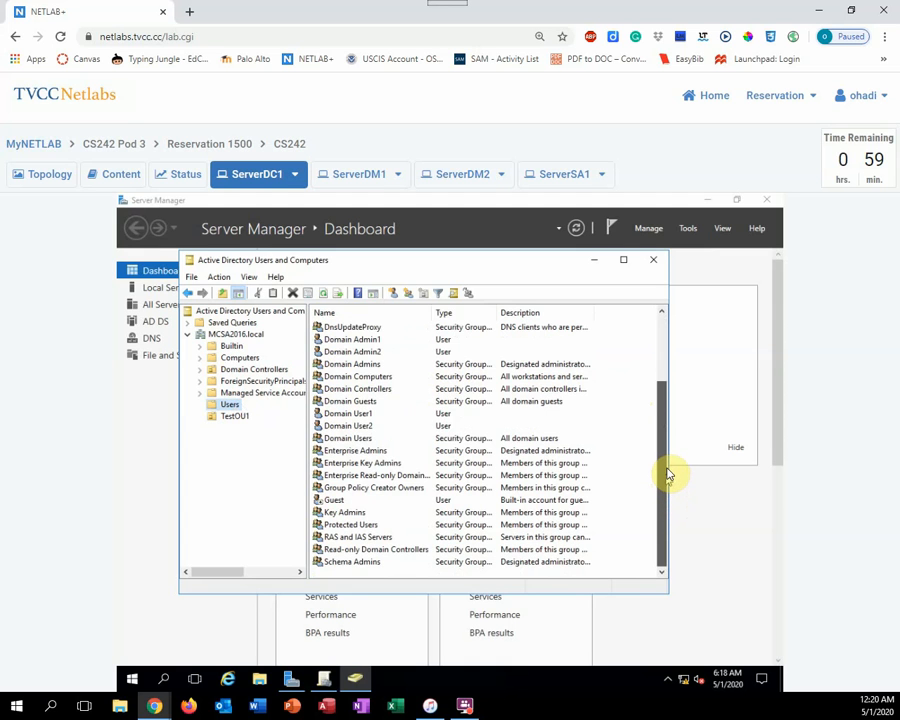
pyautogui.moveTo(668, 475); pyautogui.dragTo(665, 440)
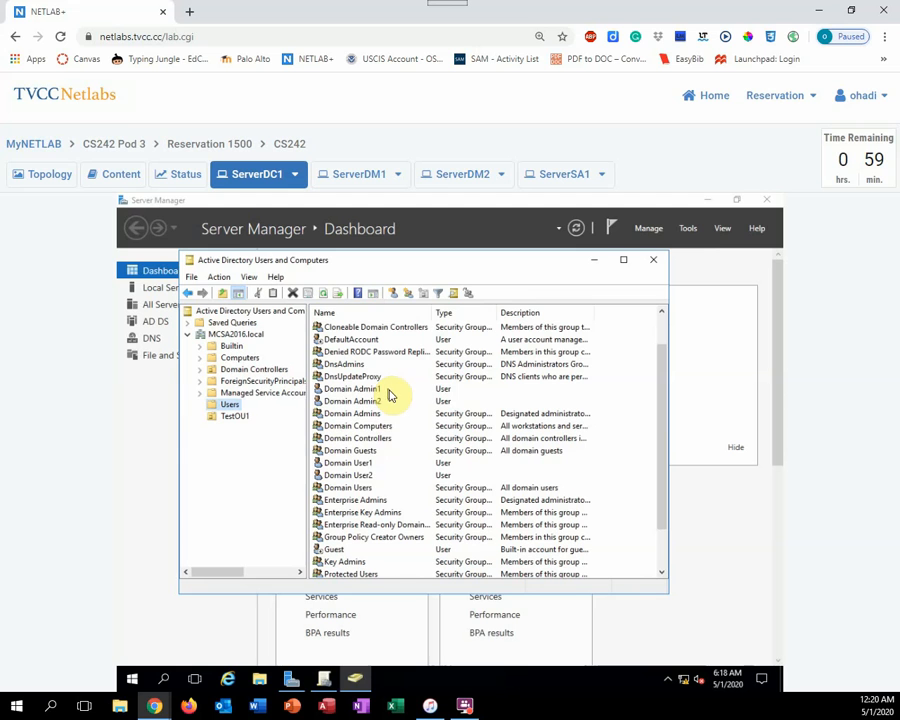
pyautogui.click(345, 463)
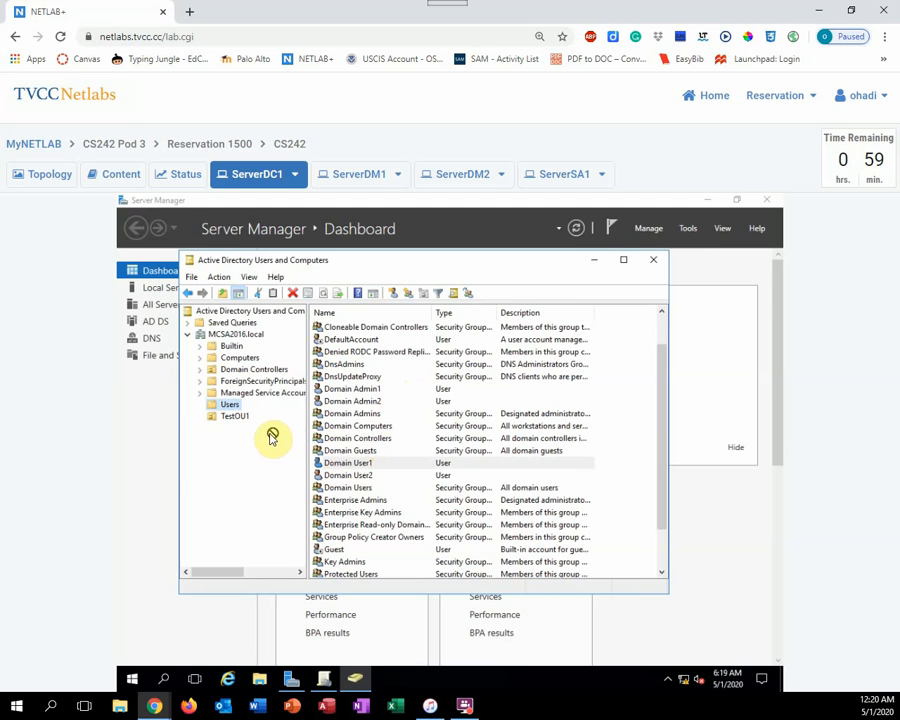
pyautogui.moveTo(243, 422); pyautogui.dragTo(241, 418)
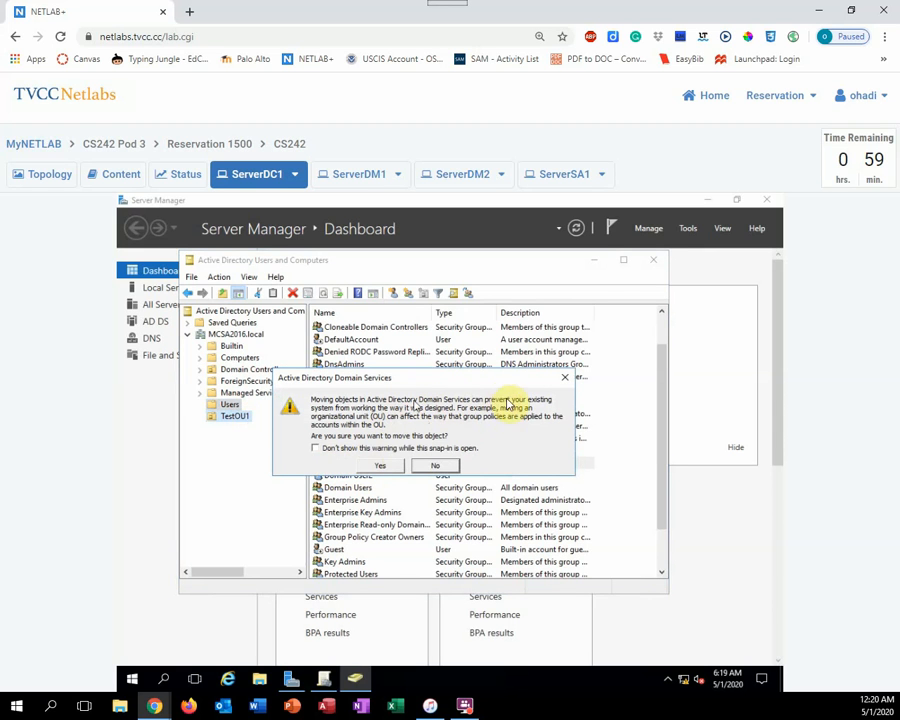
pyautogui.click(380, 468)
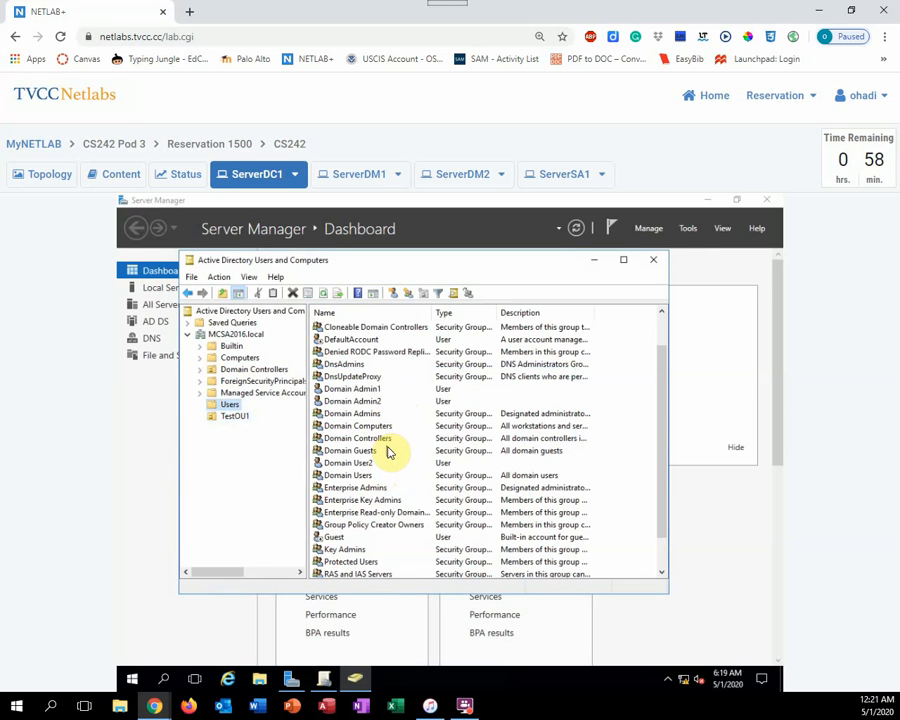
pyautogui.click(651, 262)
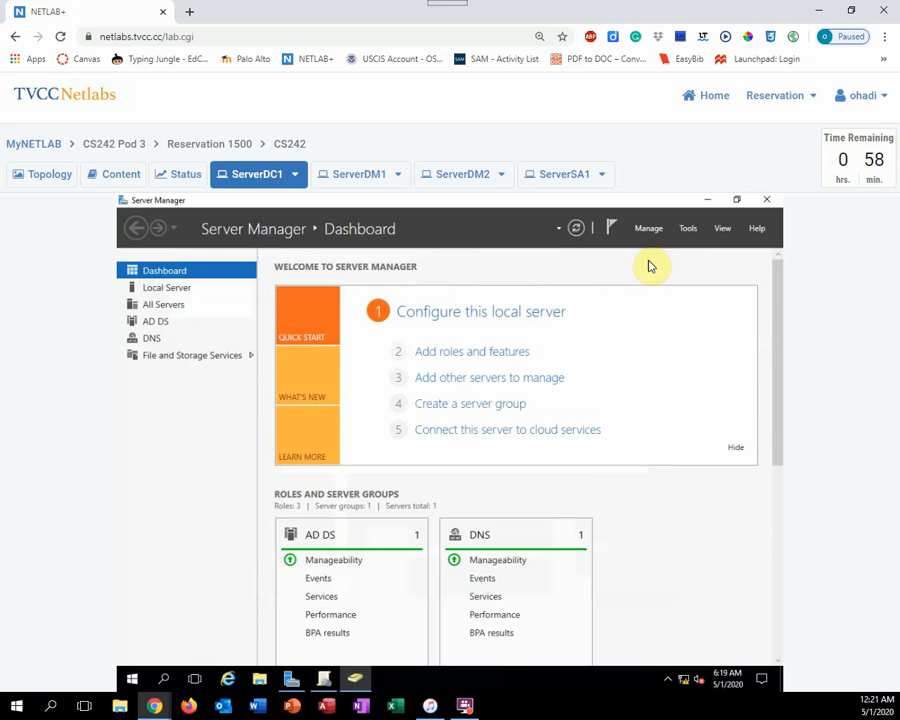
# Switch to ServerDM1, unlock it, and sign in as the other user domuser1 by entering the account password
pyautogui.click(362, 178)
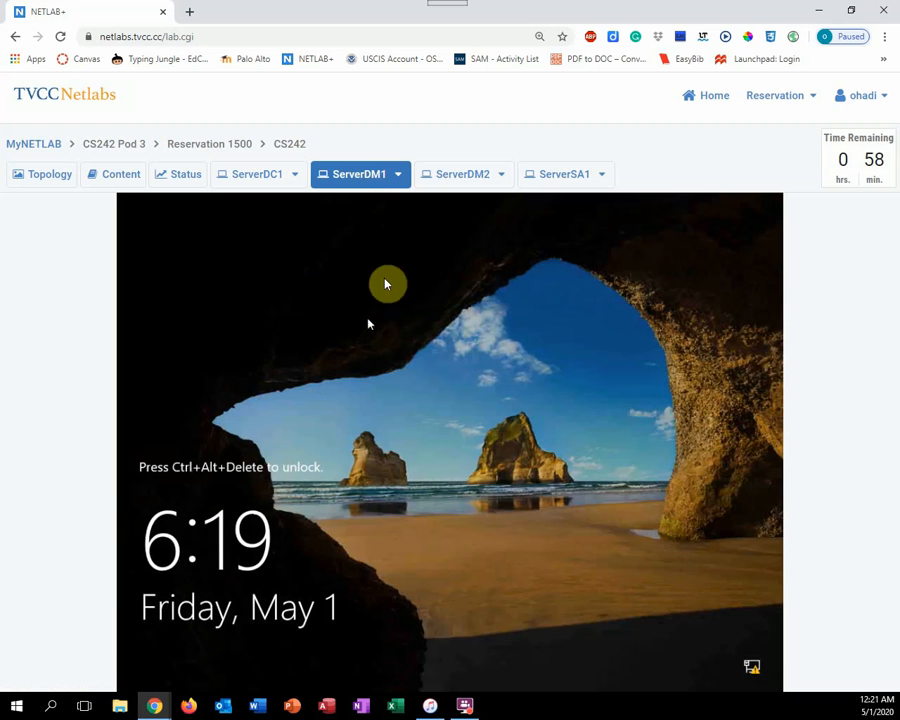
pyautogui.click(398, 176)
pyautogui.click(385, 204)
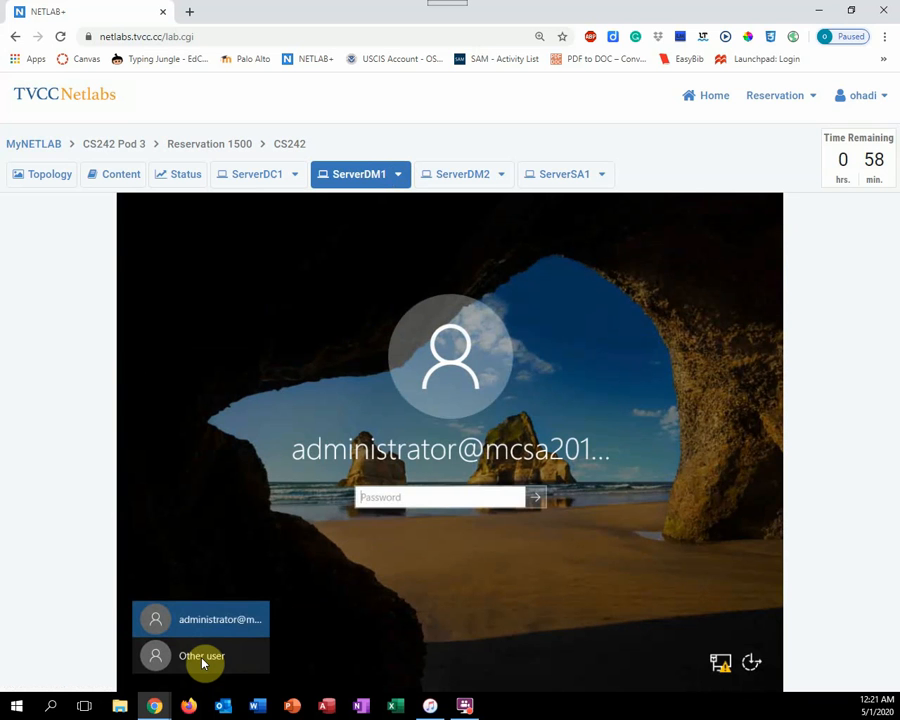
pyautogui.click(203, 658)
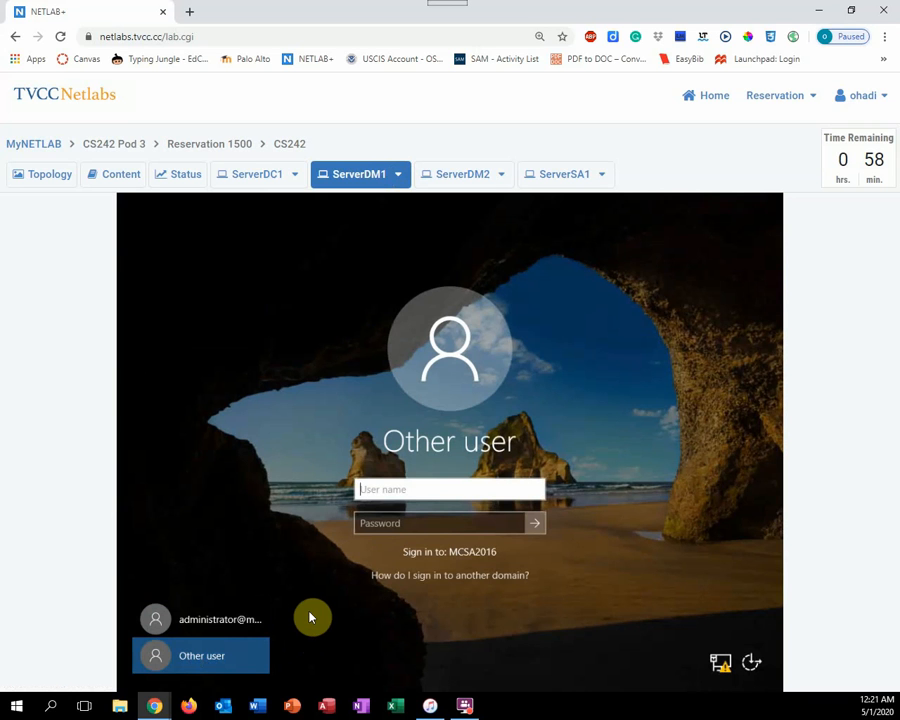
pyautogui.write('domuser1')
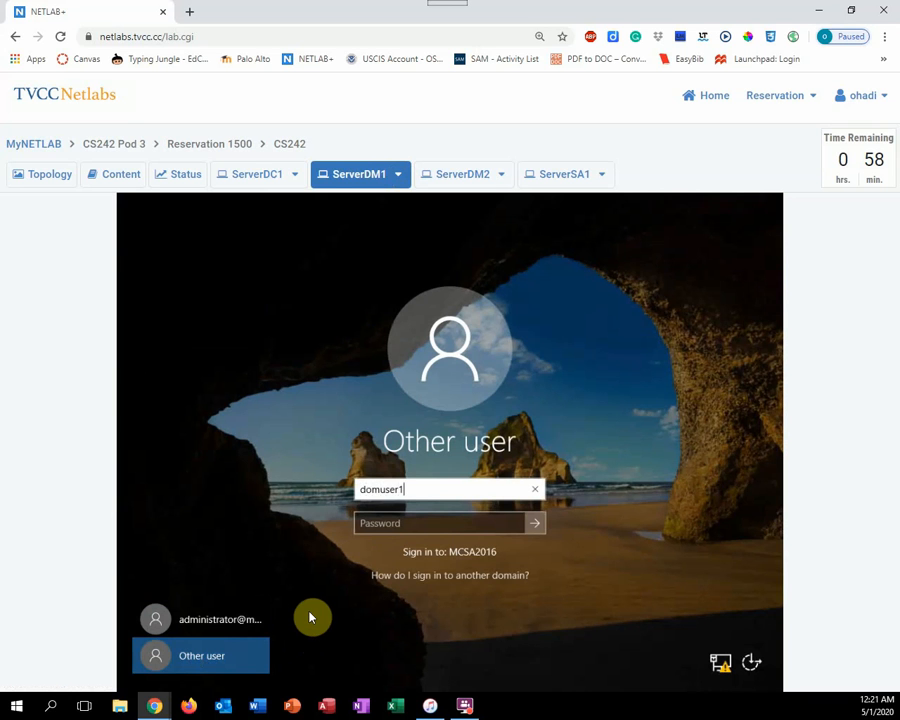
pyautogui.click(418, 524)
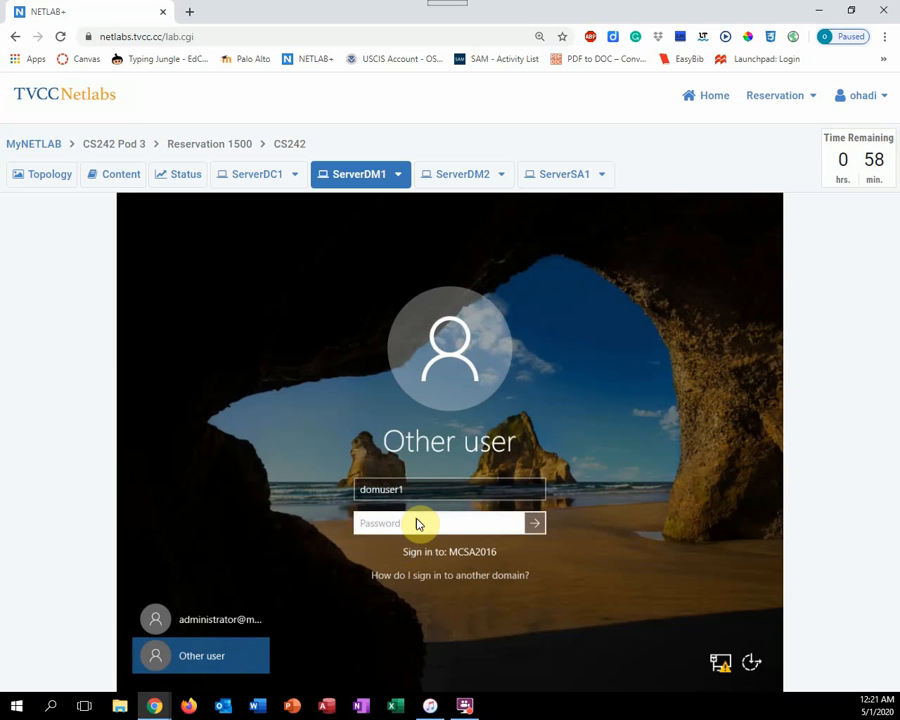
pyautogui.write('••••••••••')
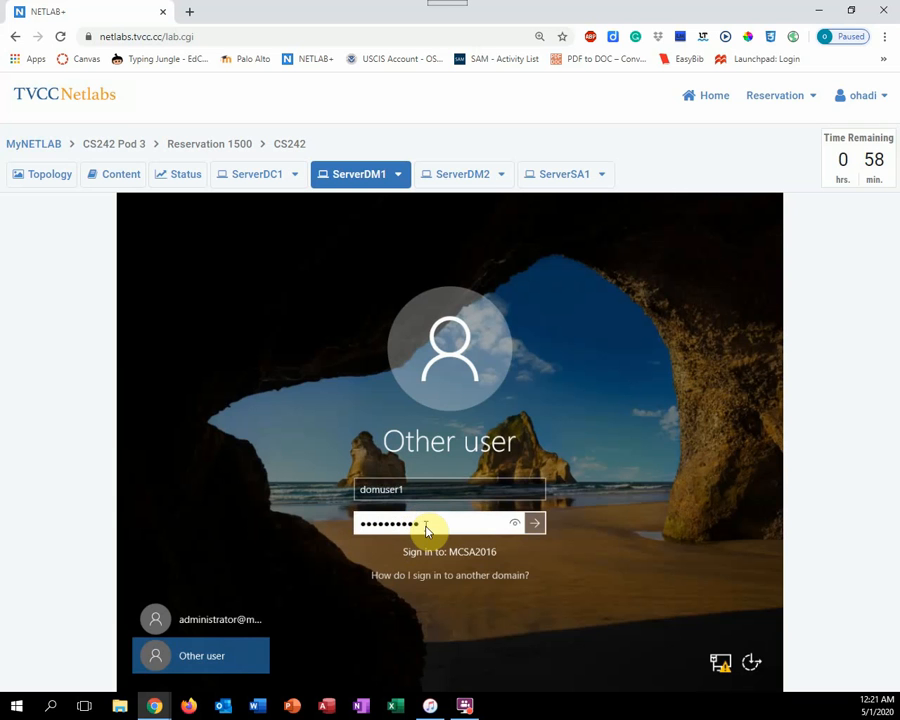
pyautogui.press('Return')
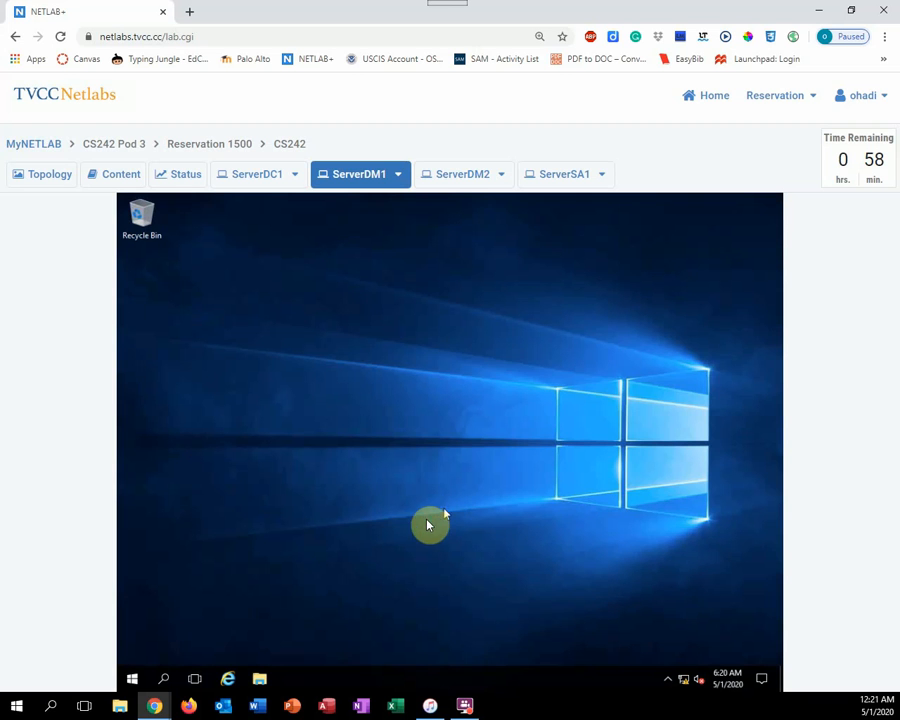
# Try to open Control Panel on ServerDM1 as domuser1 and dismiss the resulting dialog
pyautogui.rightClick(138, 680)
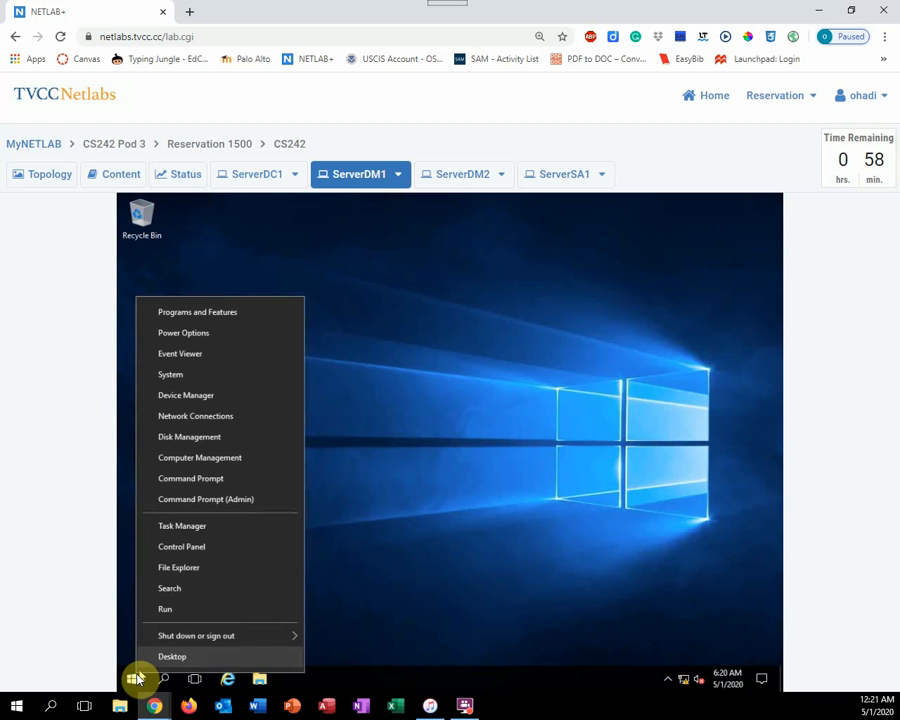
pyautogui.click(199, 548)
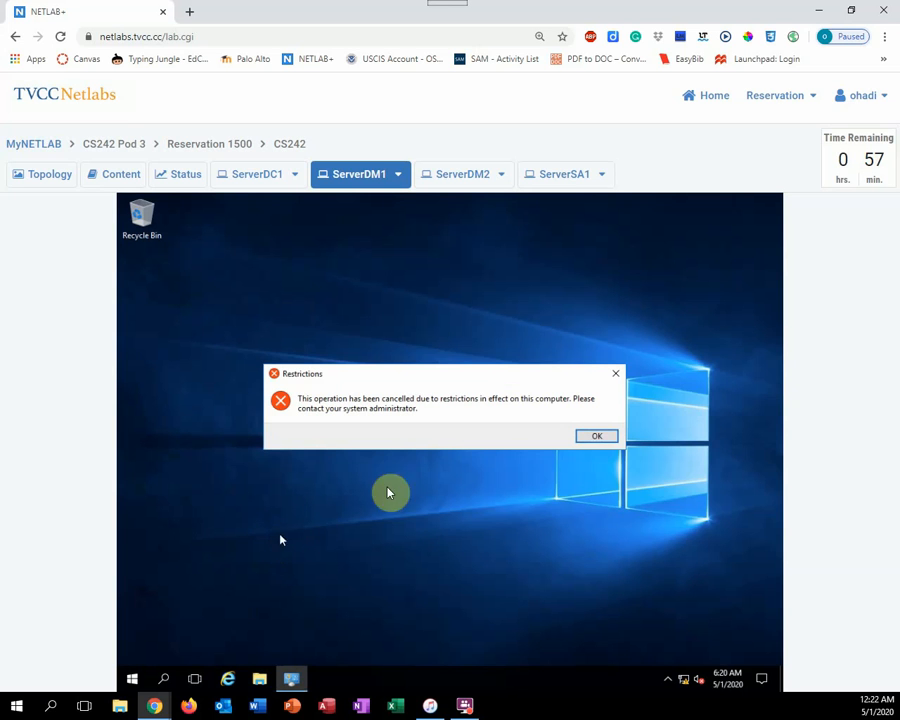
pyautogui.click(592, 438)
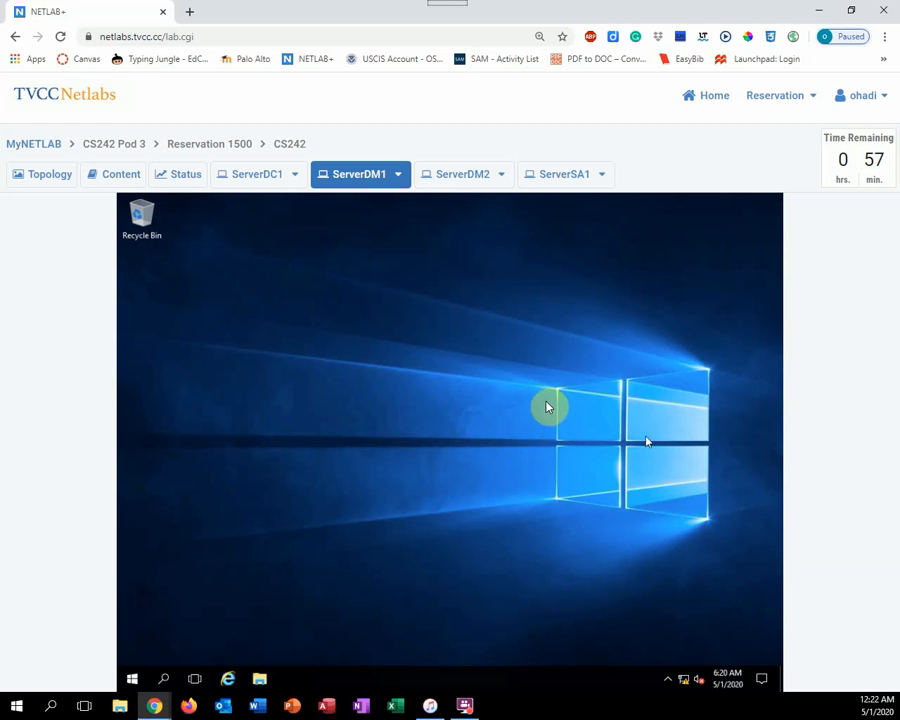
# Sign domuser1 out of ServerDM1
pyautogui.click(132, 679)
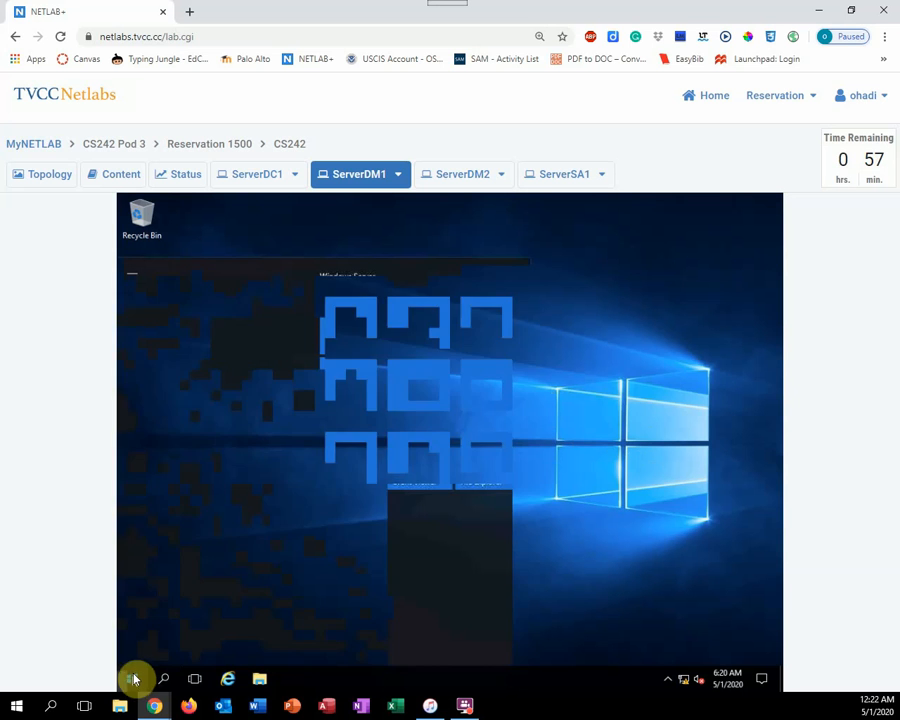
pyautogui.click(132, 587)
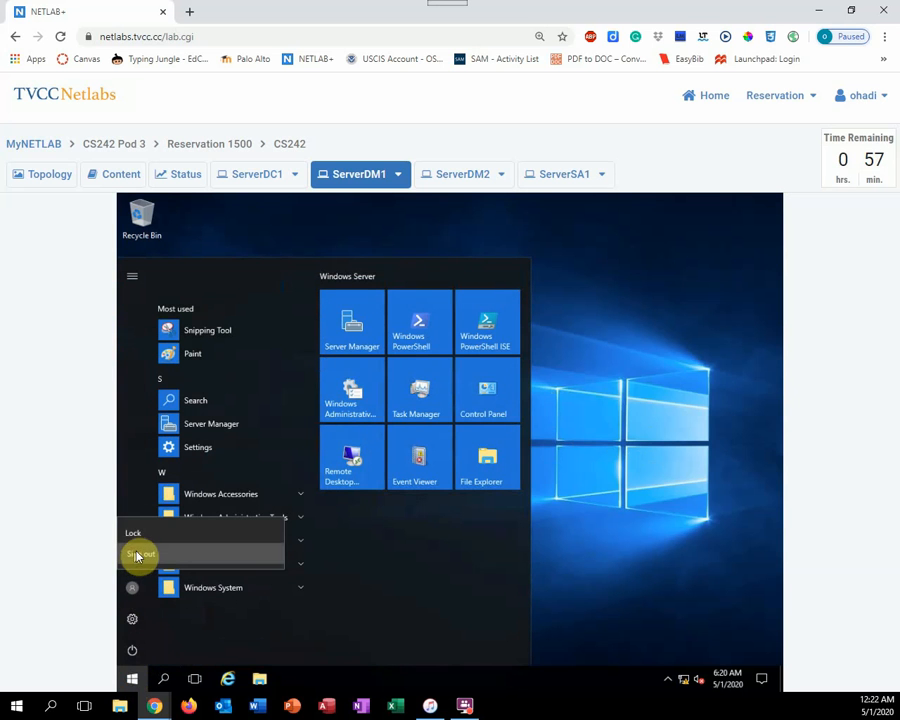
pyautogui.click(135, 553)
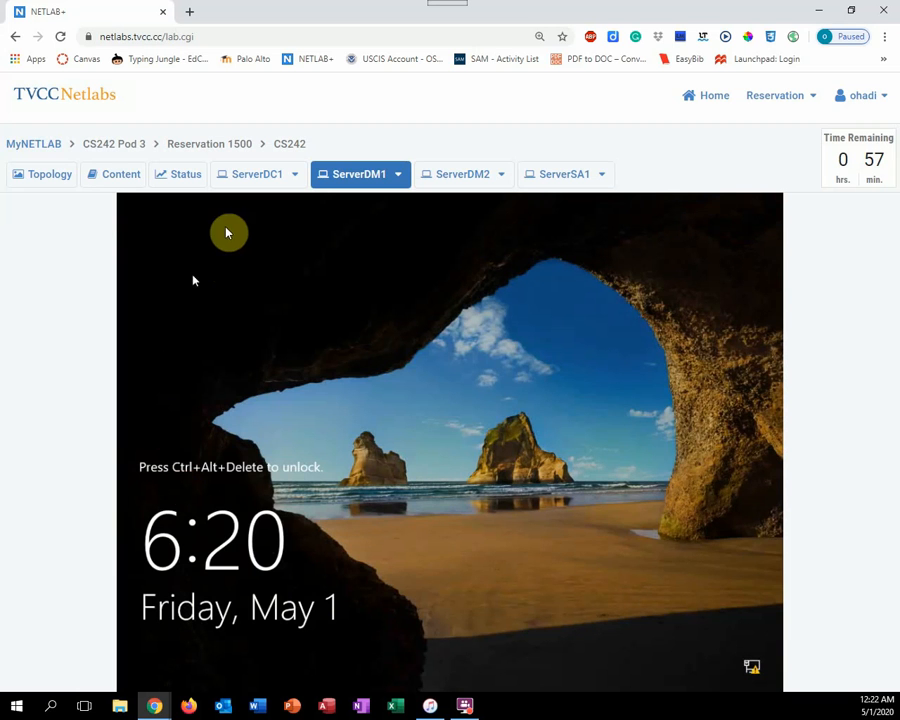
# Switch to ServerDC1, reopen Group Policy Management, and select TestOU1 under the MCSA2016.local domain
pyautogui.click(247, 178)
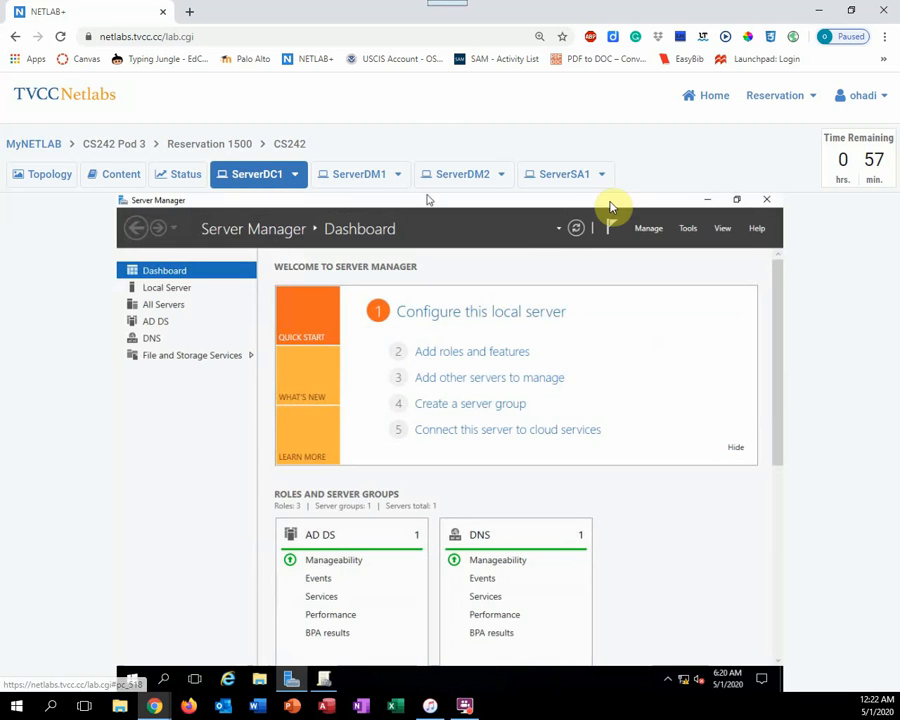
pyautogui.click(688, 230)
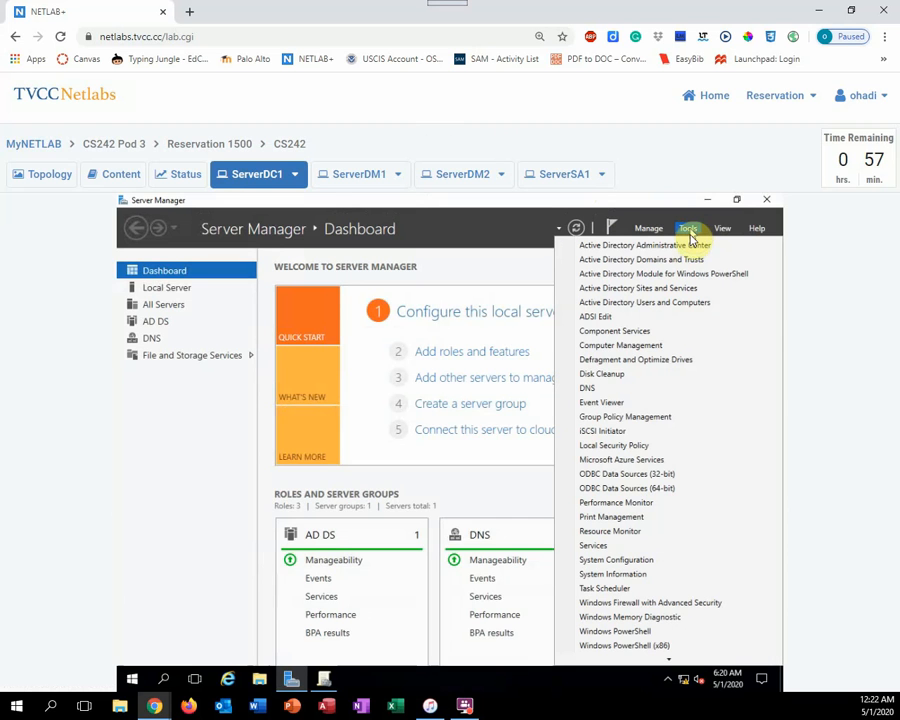
pyautogui.click(645, 418)
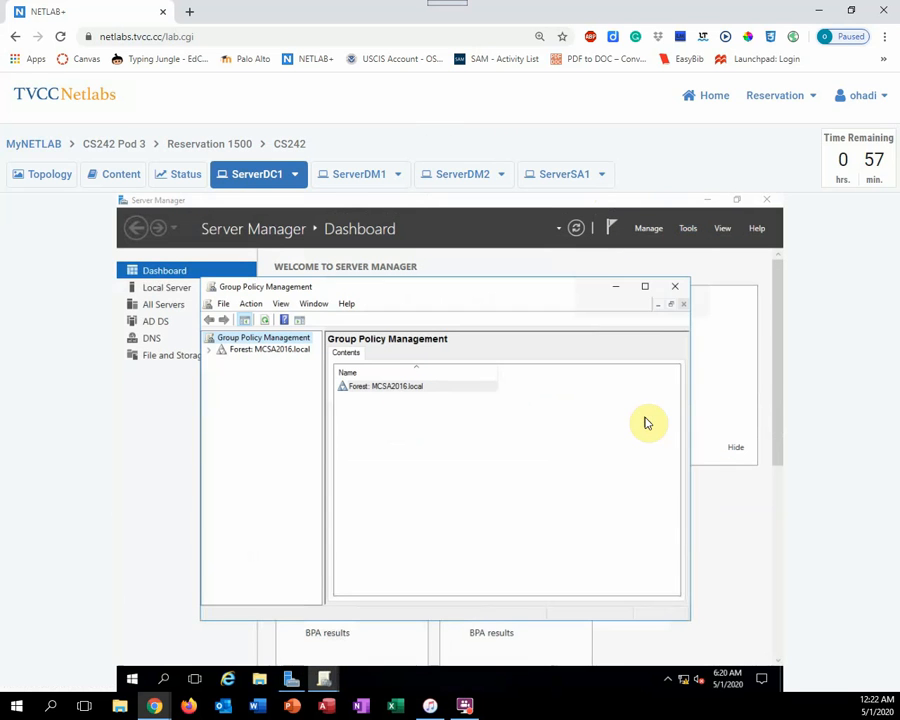
pyautogui.click(211, 351)
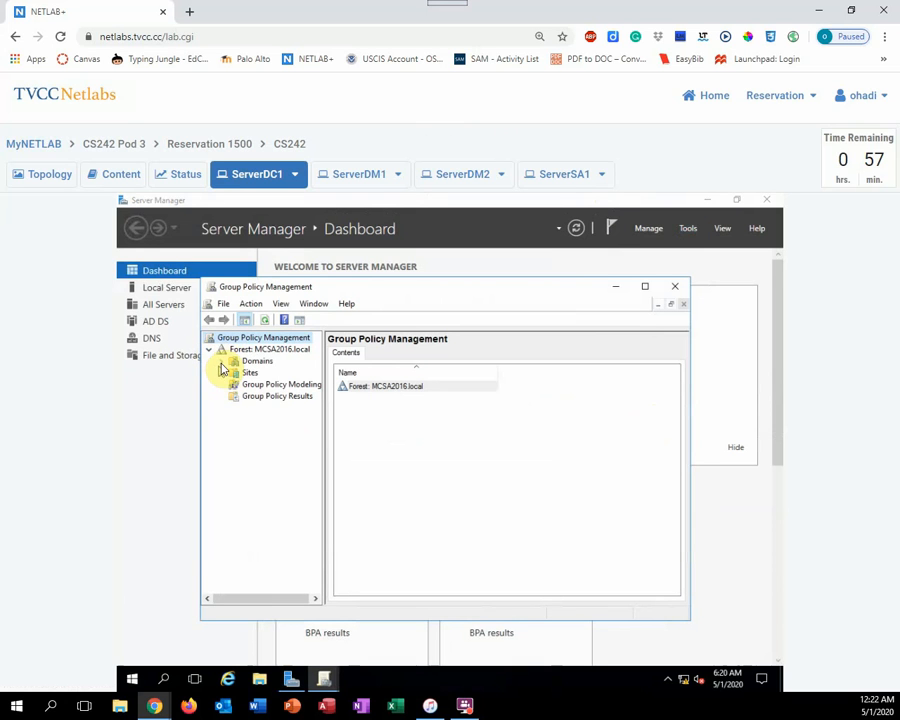
pyautogui.click(222, 363)
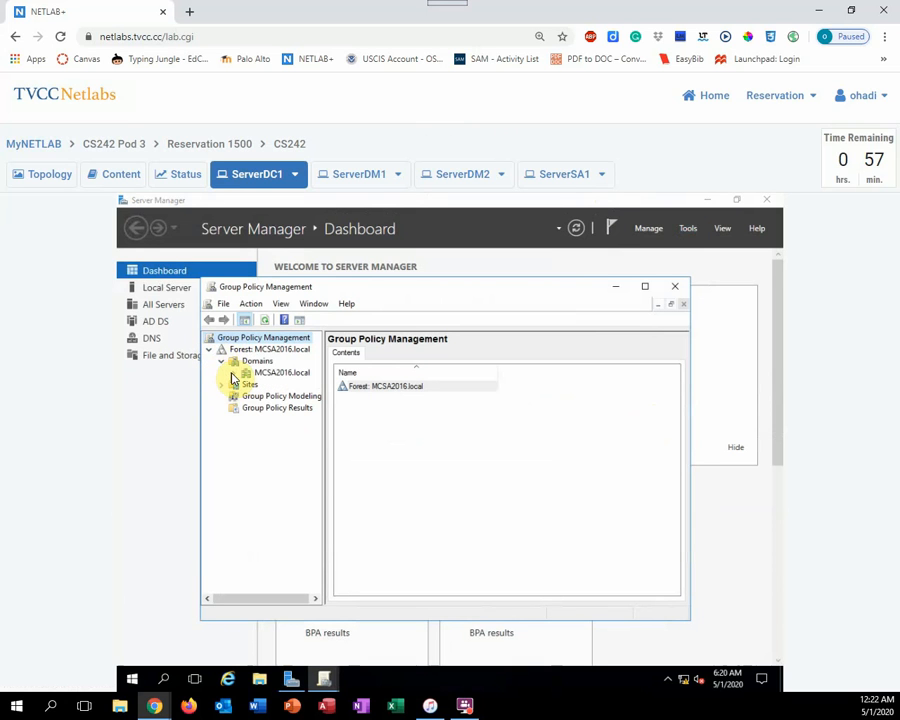
pyautogui.click(234, 374)
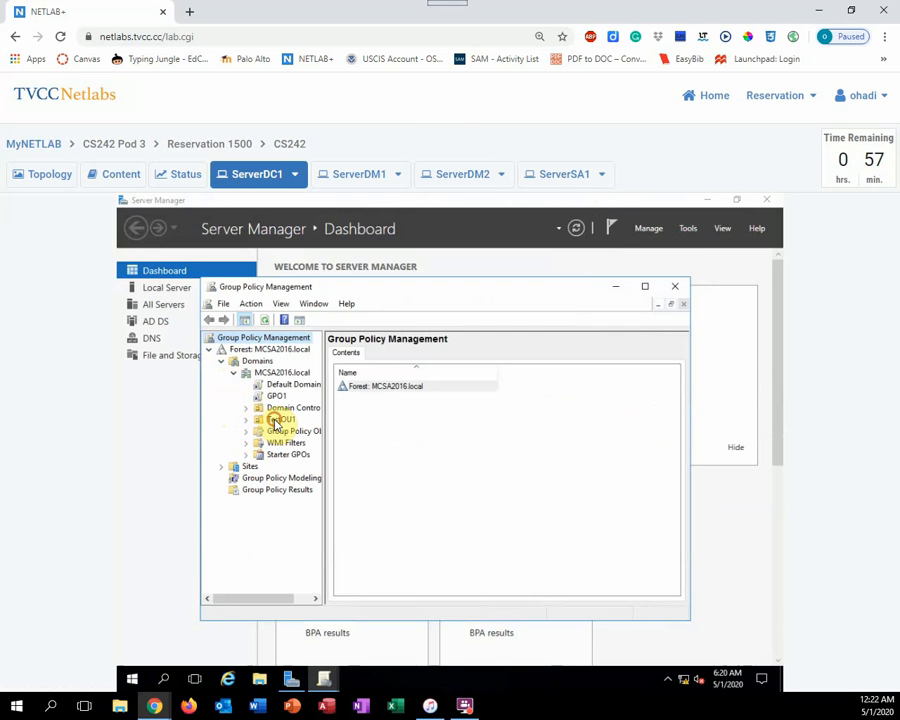
pyautogui.click(278, 420)
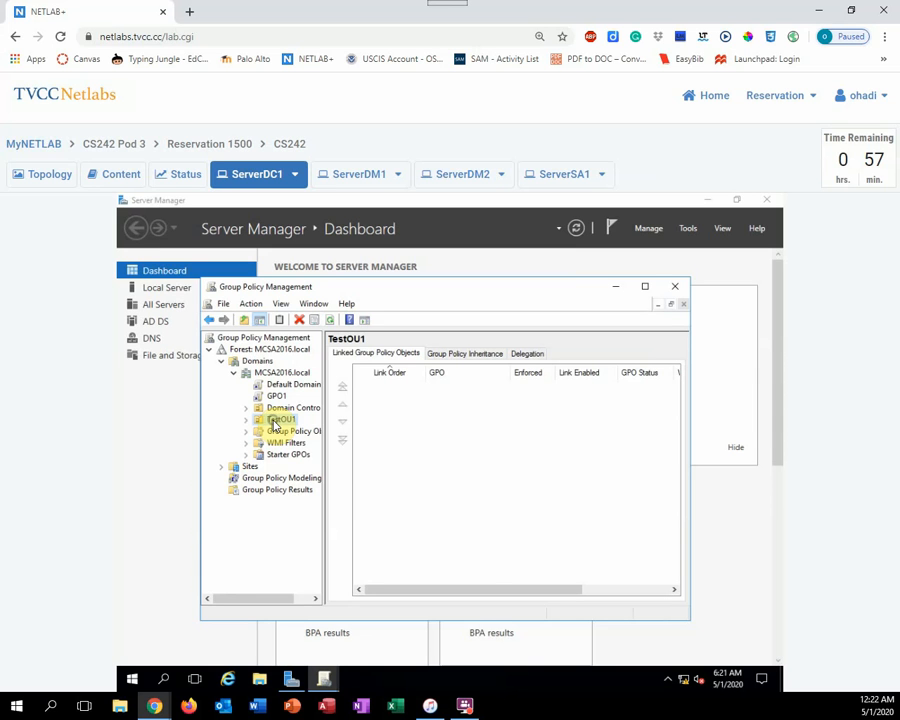
# Turn on Block Inheritance for the TestOU1 organizational unit
pyautogui.rightClick(274, 424)
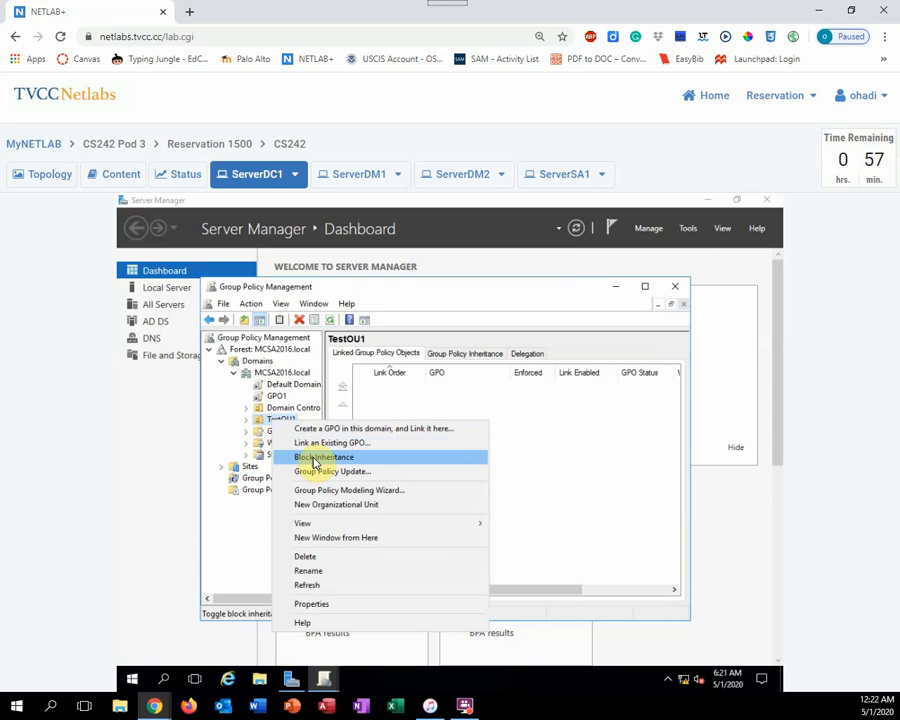
pyautogui.click(314, 460)
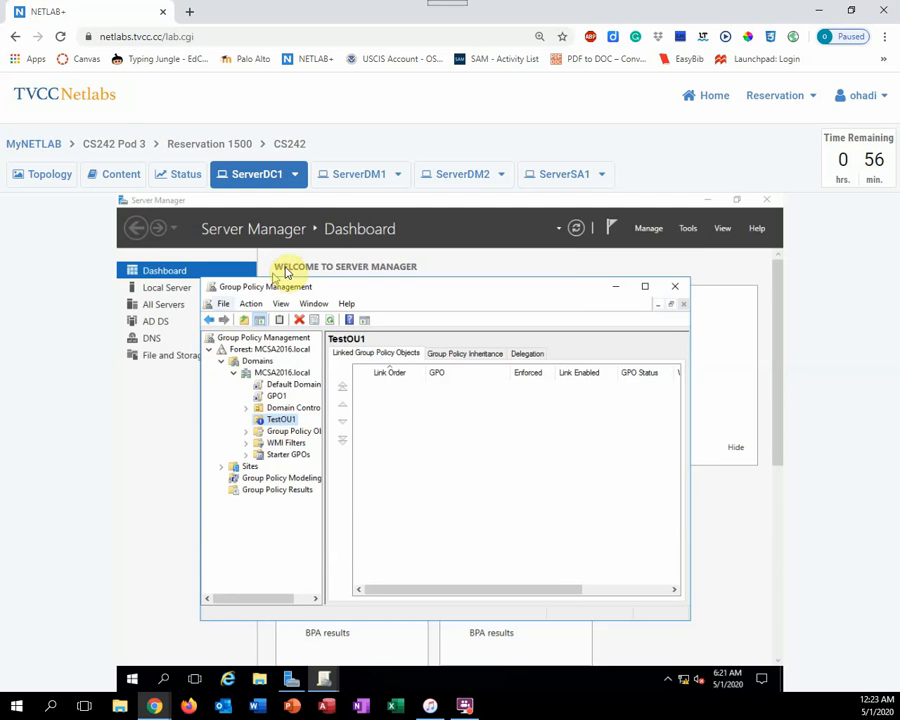
# Switch to ServerDM1, unlock it, and sign in as Domain User1 by entering the account password
pyautogui.click(366, 176)
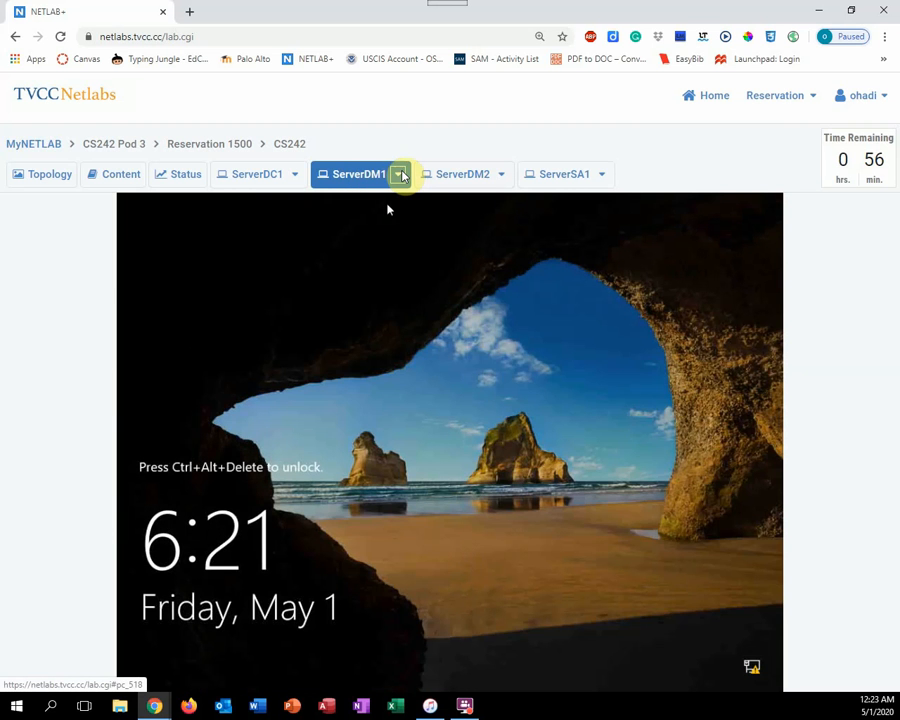
pyautogui.click(399, 175)
pyautogui.click(380, 206)
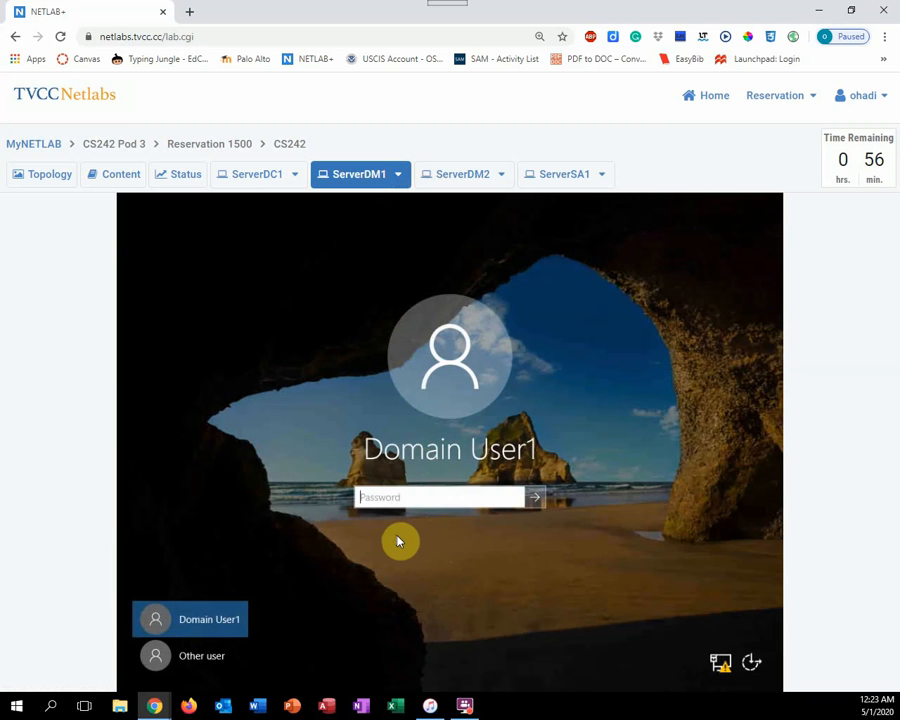
pyautogui.write('Password01')
pyautogui.press('Return')
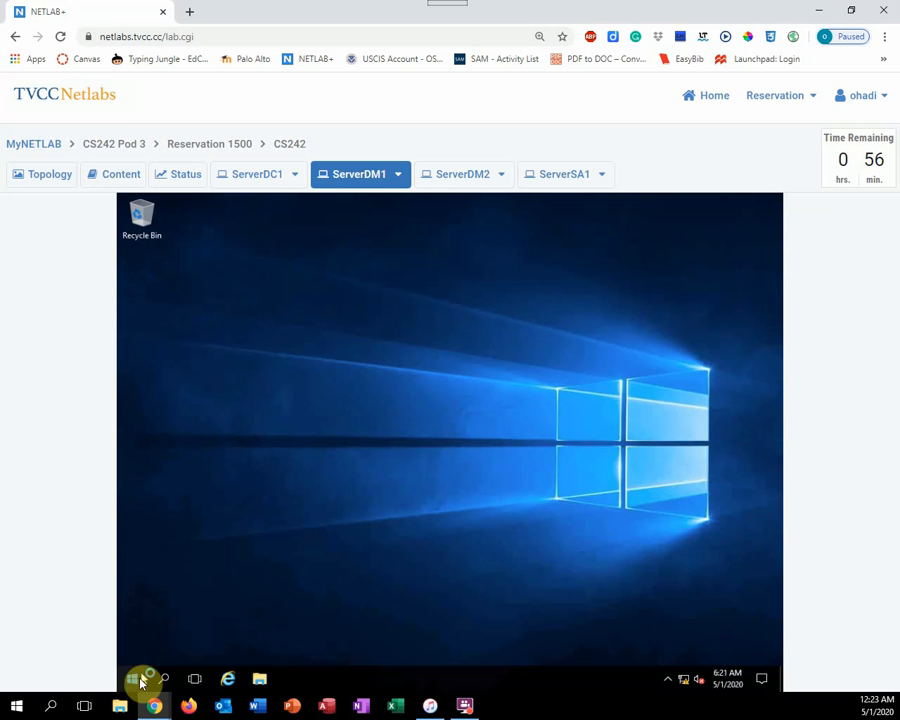
# Open Control Panel on ServerDM1 to test Domain User1's access with inheritance blocked, and sign the account out
pyautogui.rightClick(140, 683)
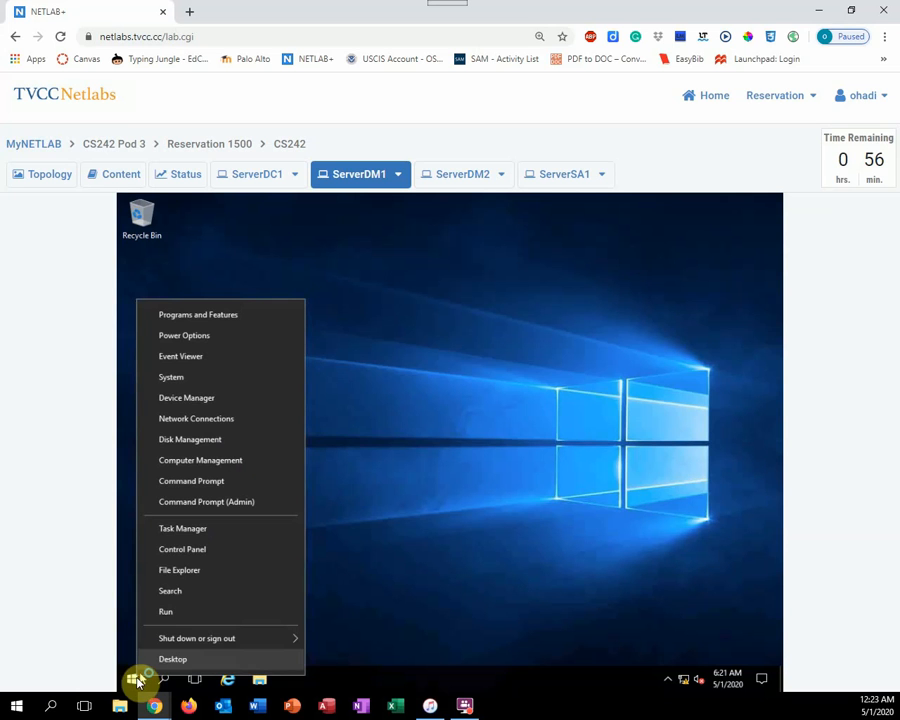
pyautogui.click(183, 550)
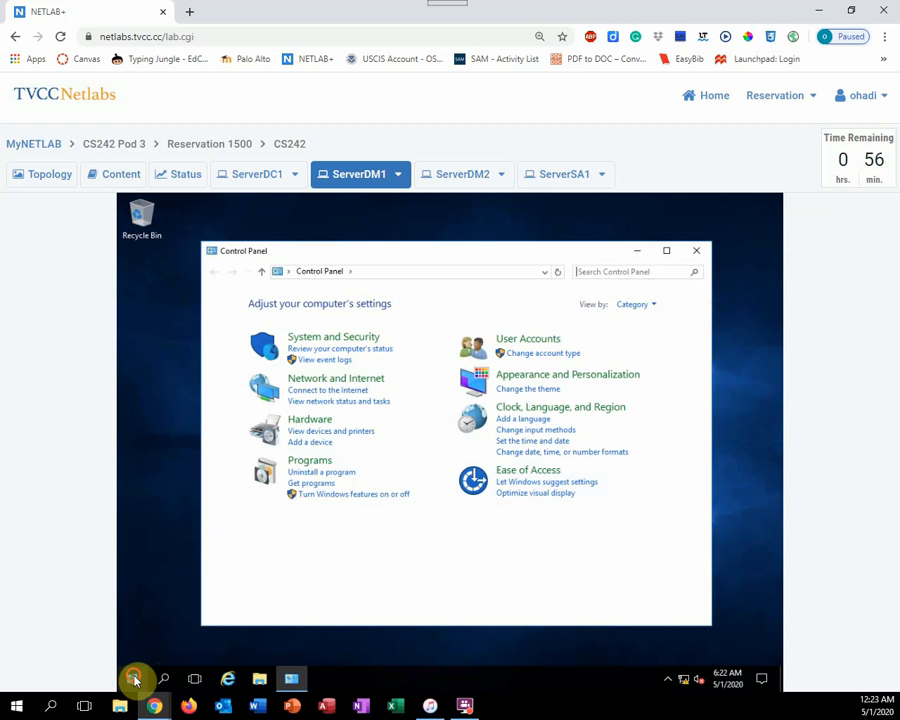
pyautogui.click(134, 680)
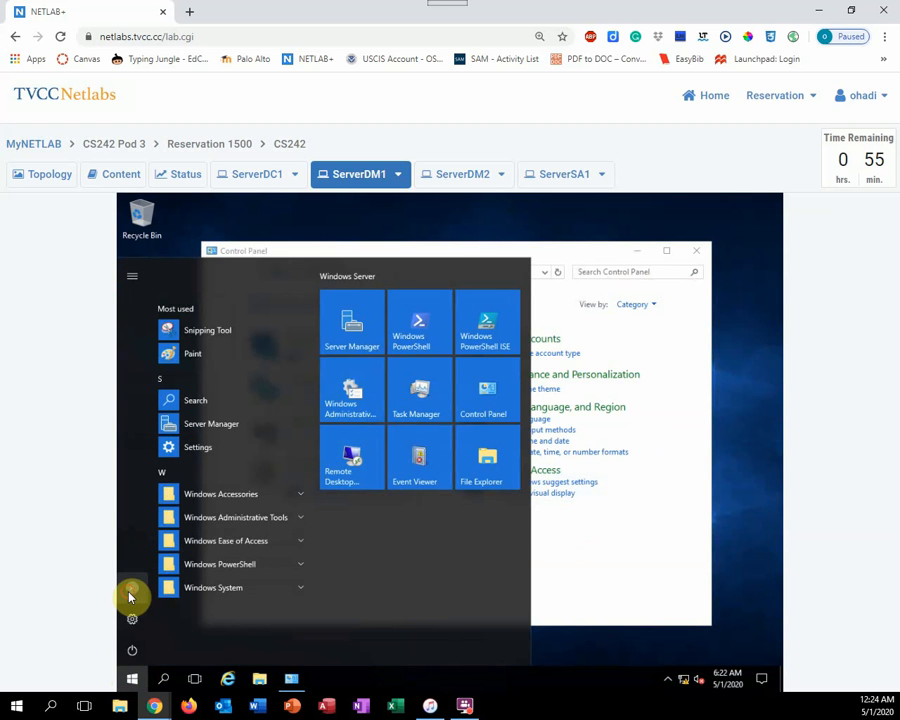
pyautogui.click(130, 594)
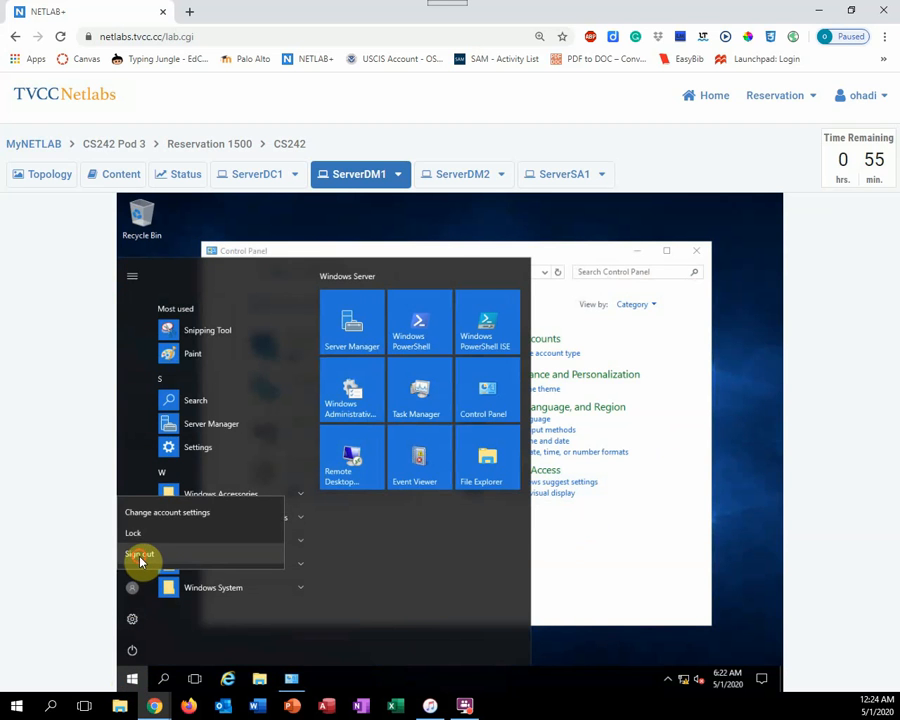
pyautogui.click(140, 556)
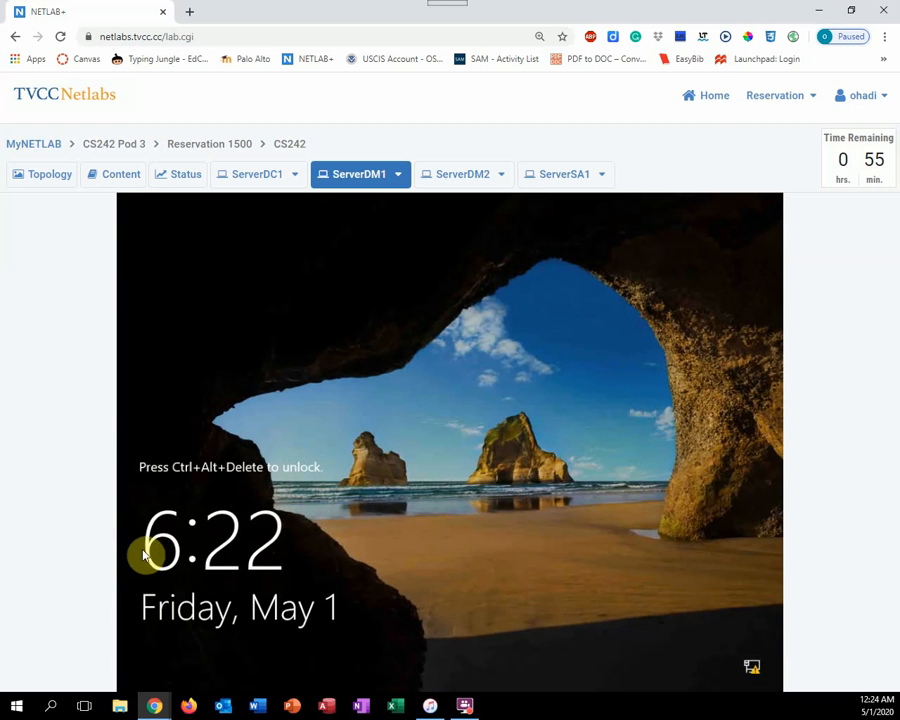
# Switch to ServerDC1 and set the GPO1 link under MCSA2016.local to Enforced
pyautogui.click(260, 176)
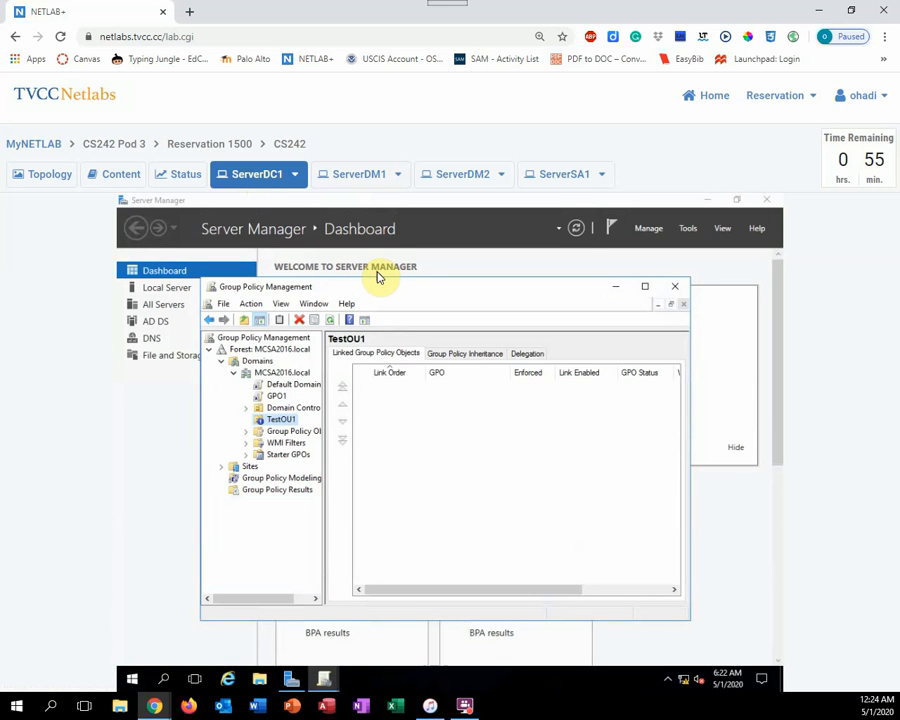
pyautogui.click(276, 397)
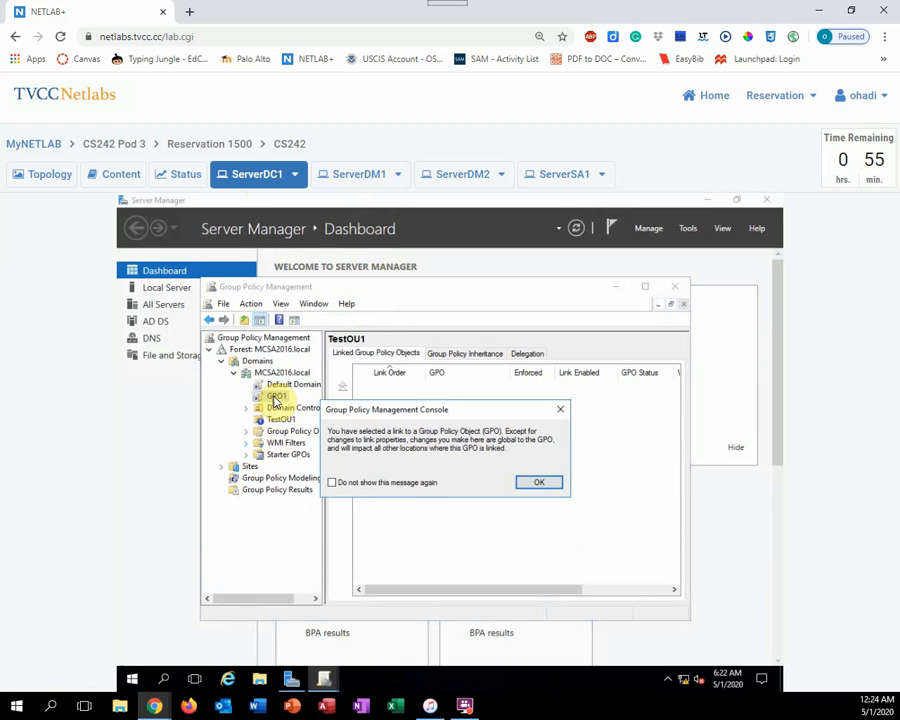
pyautogui.click(546, 484)
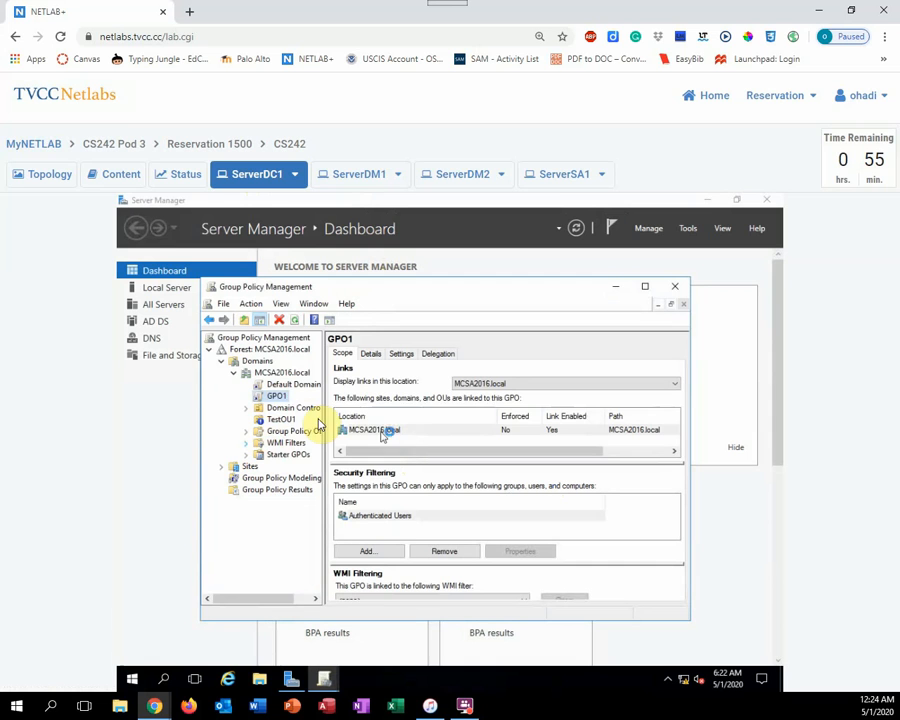
pyautogui.rightClick(276, 398)
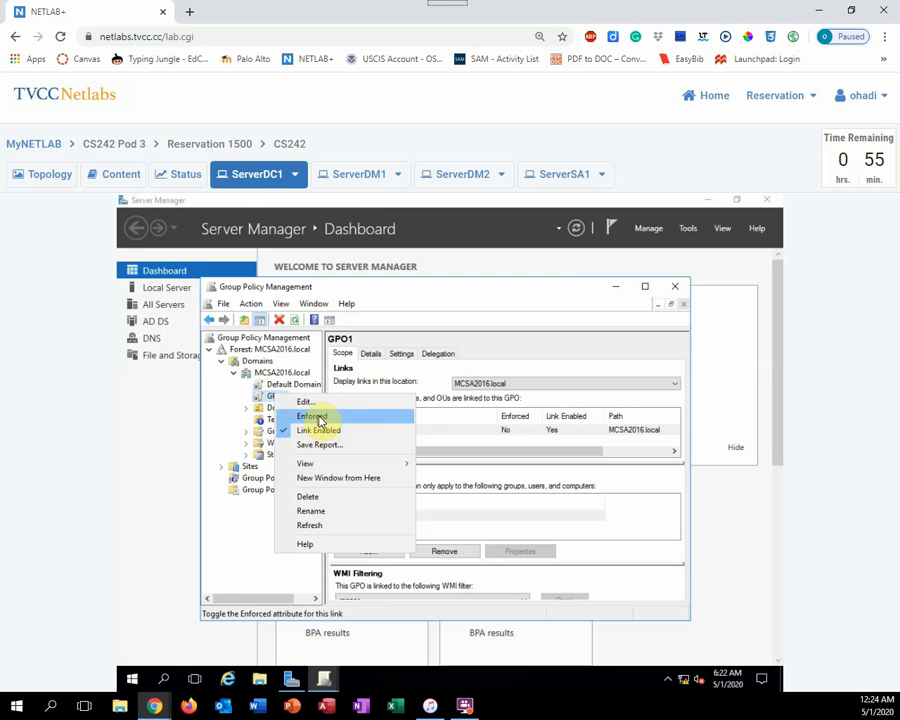
pyautogui.click(318, 417)
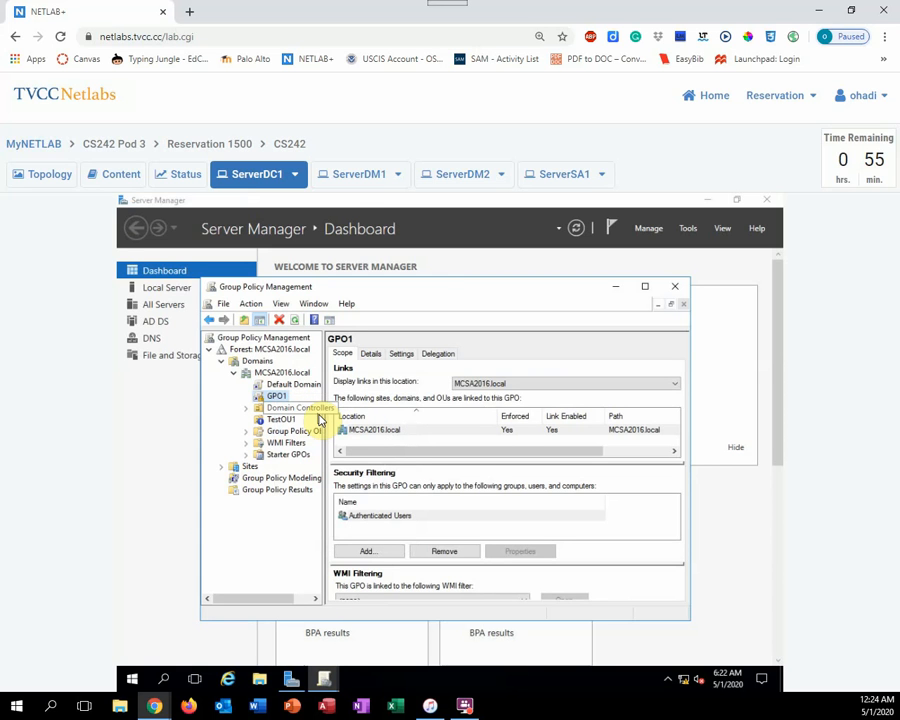
# Return to ServerDM1, unlock it, and sign back in as Domain User1 with the account password
pyautogui.click(360, 176)
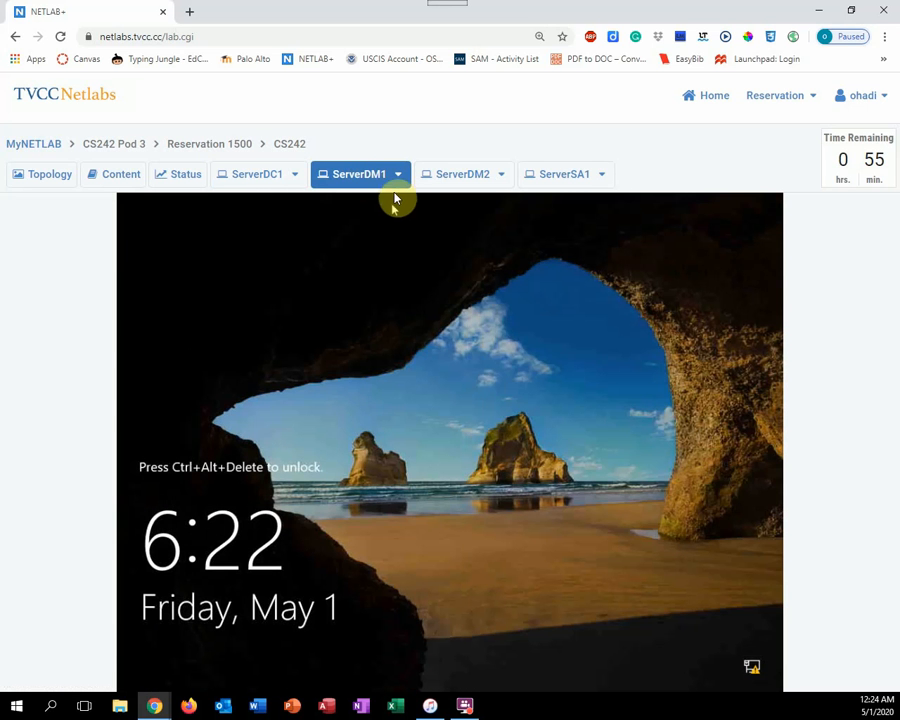
pyautogui.click(397, 176)
pyautogui.click(373, 205)
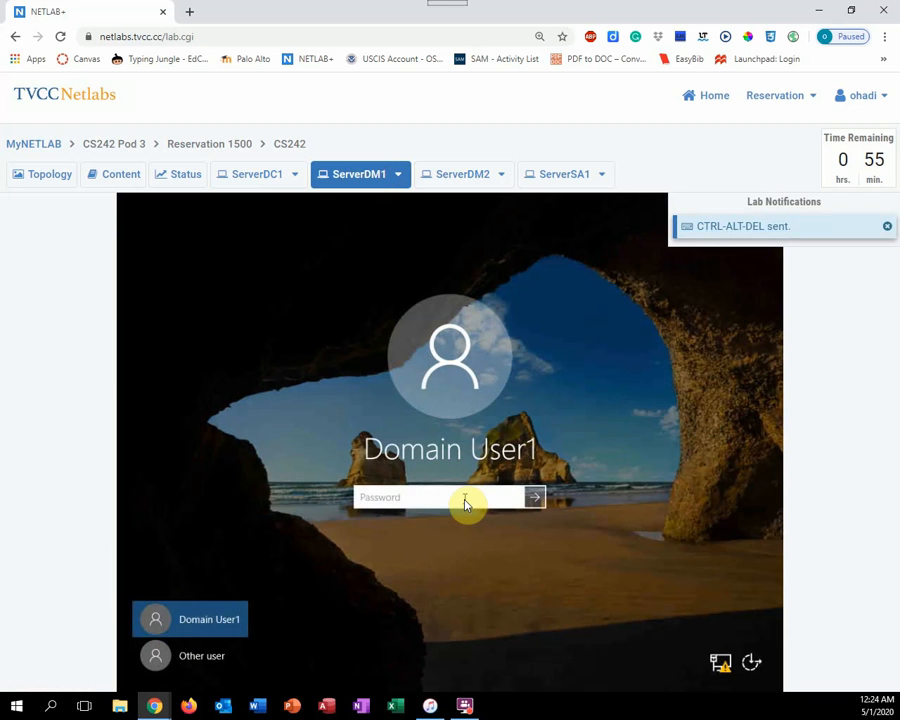
pyautogui.write('•••')
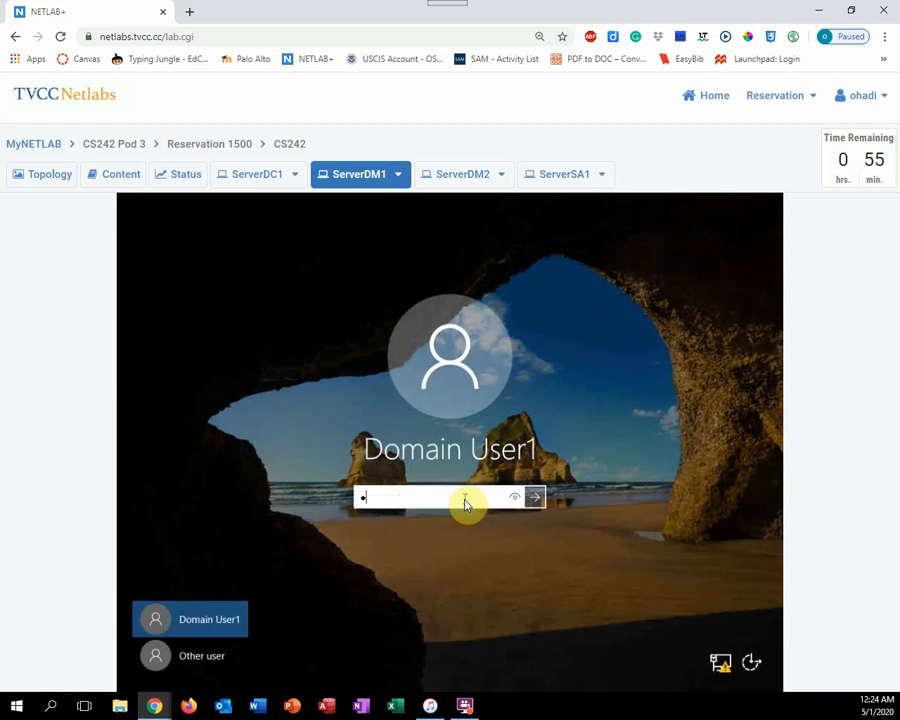
pyautogui.write('•••••••')
pyautogui.press('Return')
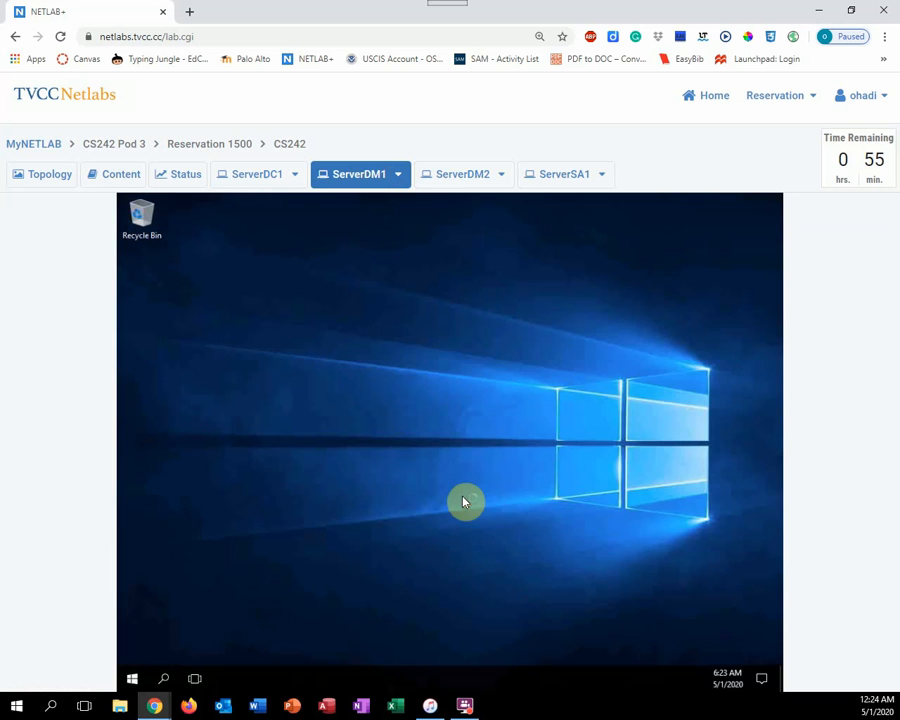
# Try to open Control Panel as Domain User1 with GPO1 enforced, and dismiss the resulting dialog
pyautogui.rightClick(134, 679)
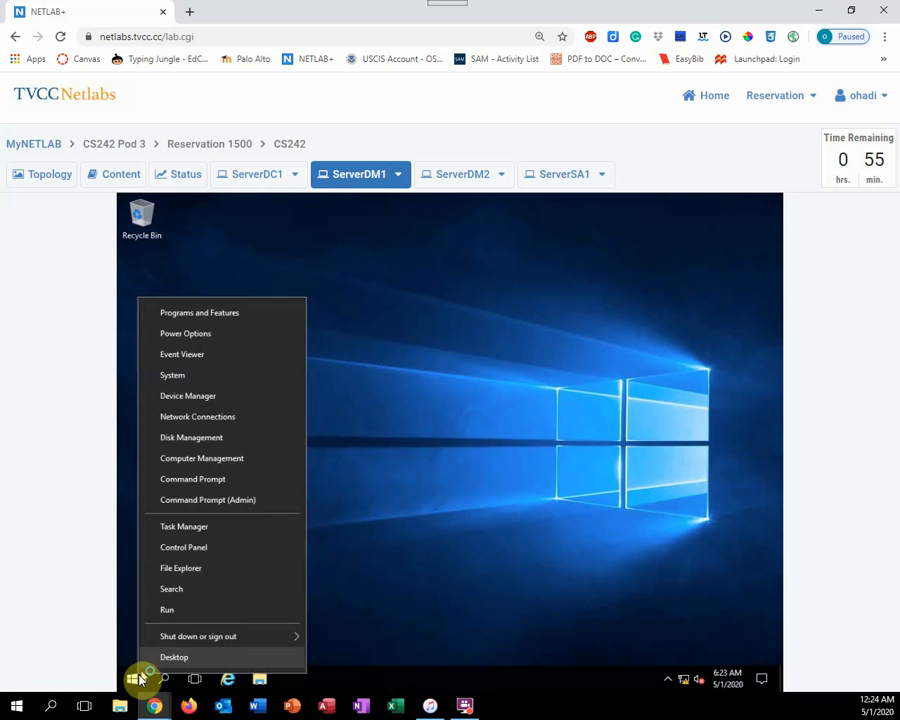
pyautogui.click(185, 548)
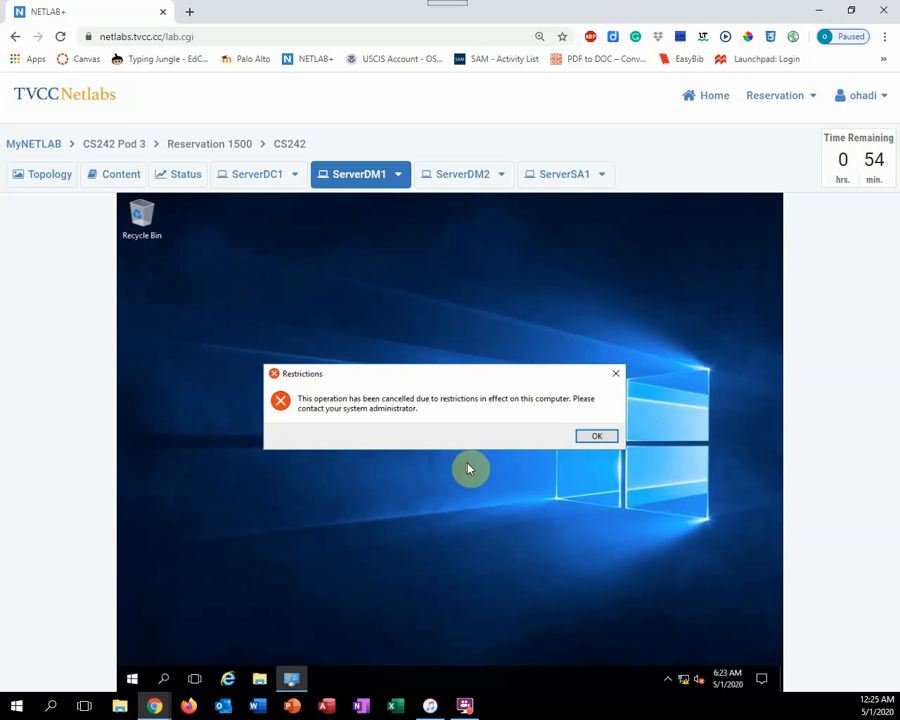
pyautogui.click(608, 438)
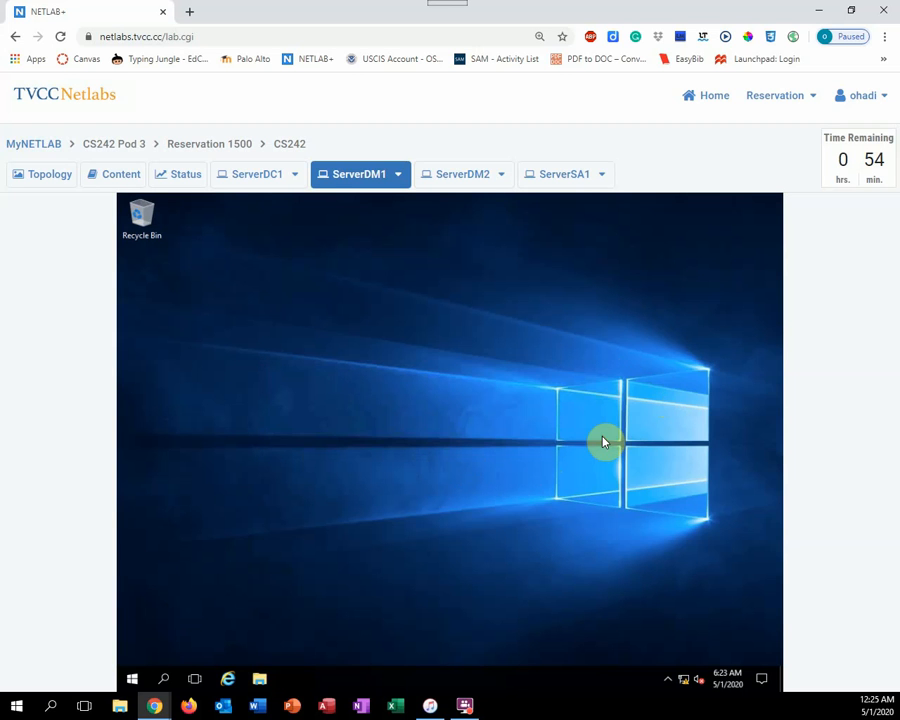
# Sign Domain User1 out of ServerDM1
pyautogui.click(133, 682)
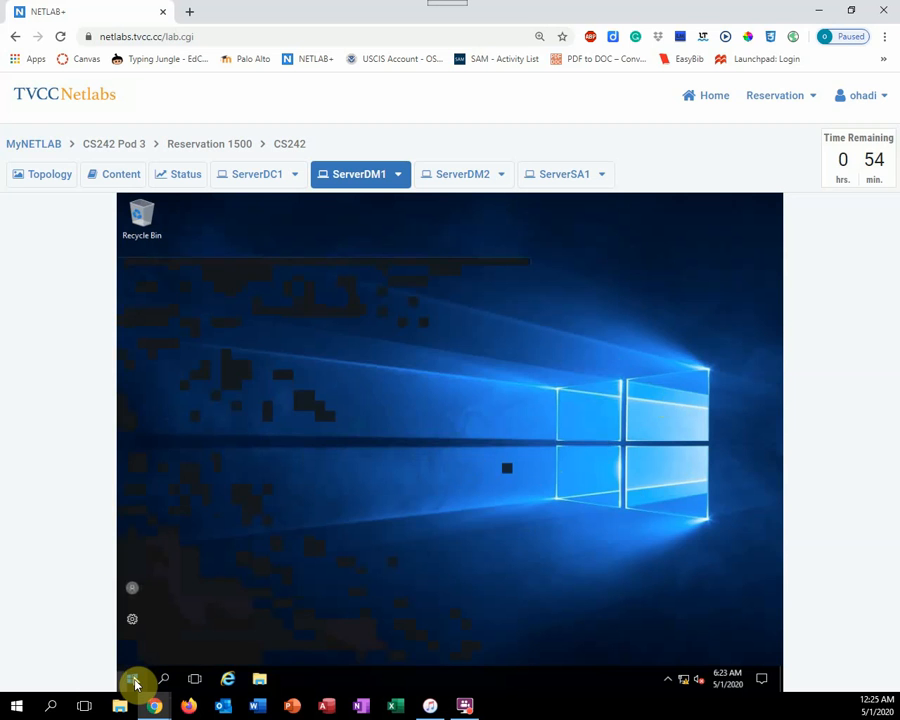
pyautogui.click(135, 591)
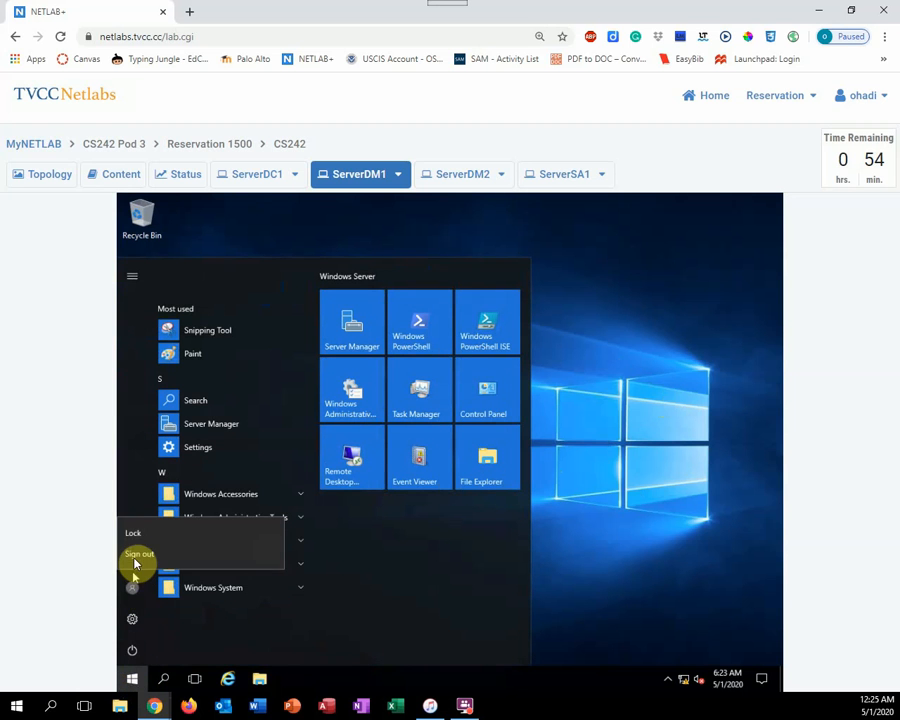
pyautogui.click(137, 556)
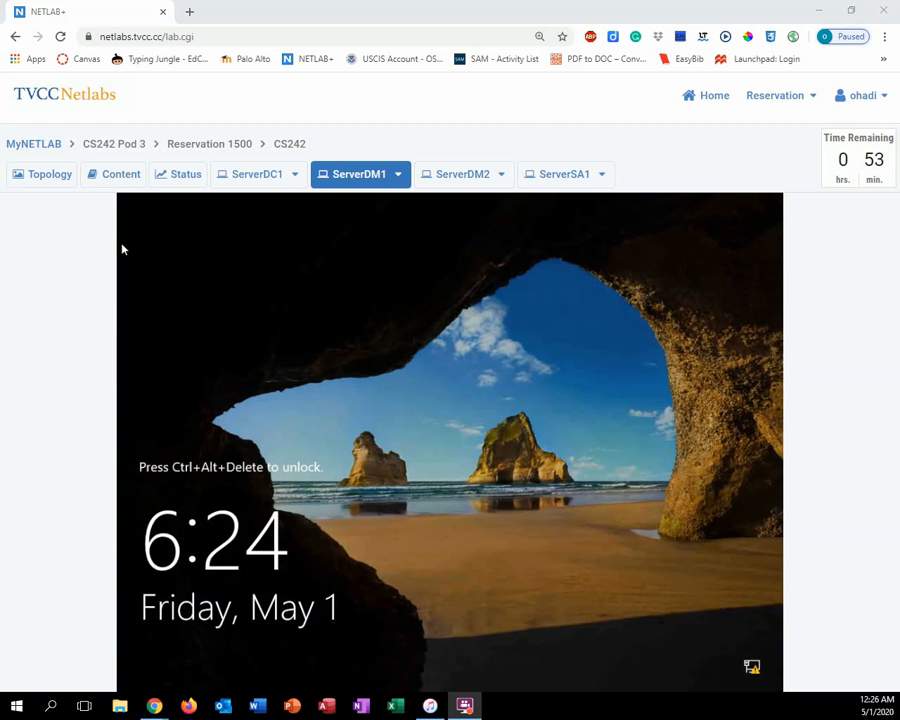
# Switch to ServerDC1 and turn off Enforced on the GPO1 link under MCSA2016.local
pyautogui.click(246, 176)
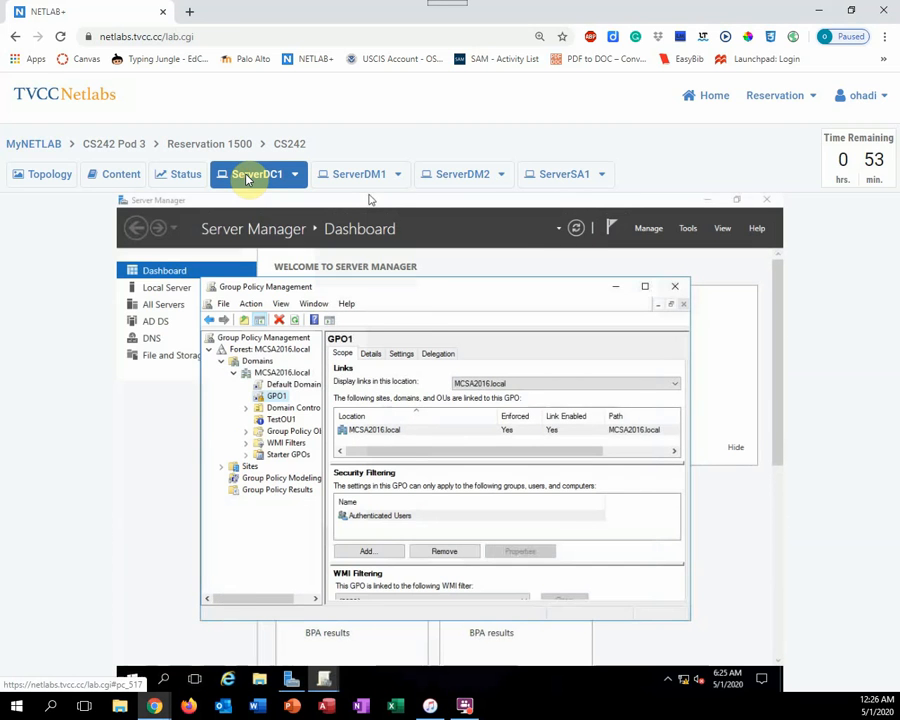
pyautogui.rightClick(276, 398)
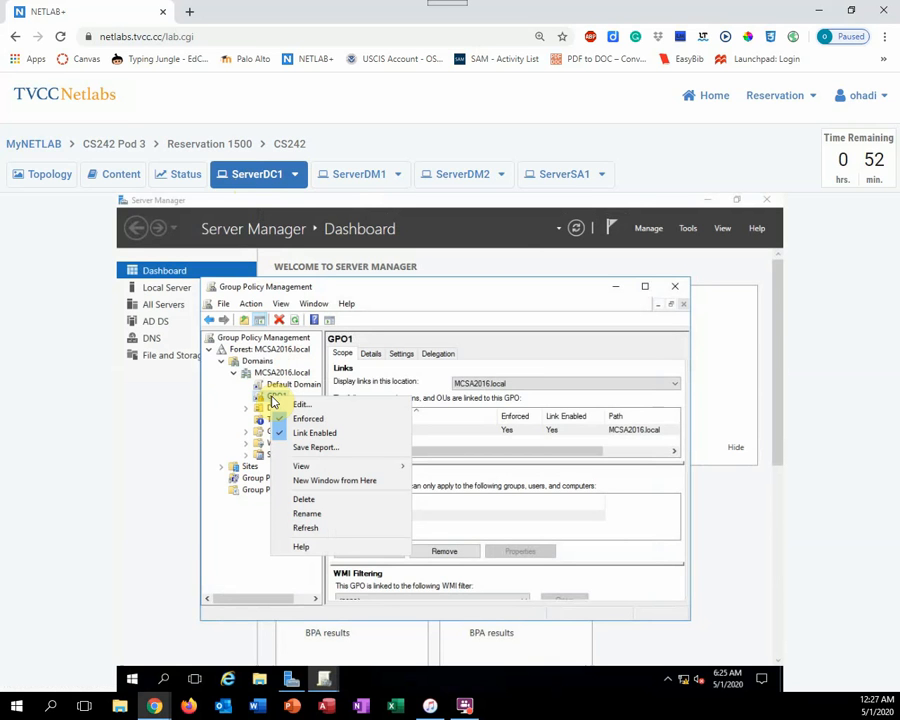
pyautogui.click(317, 424)
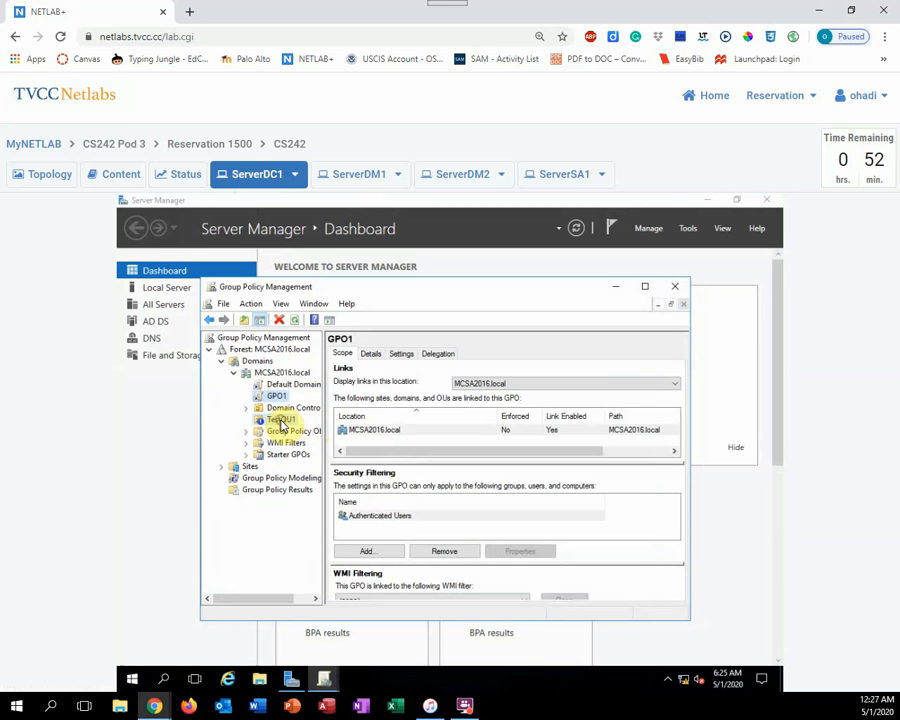
# Turn off Block Inheritance for TestOU1 and close Group Policy Management
pyautogui.click(281, 425)
pyautogui.rightClick(281, 425)
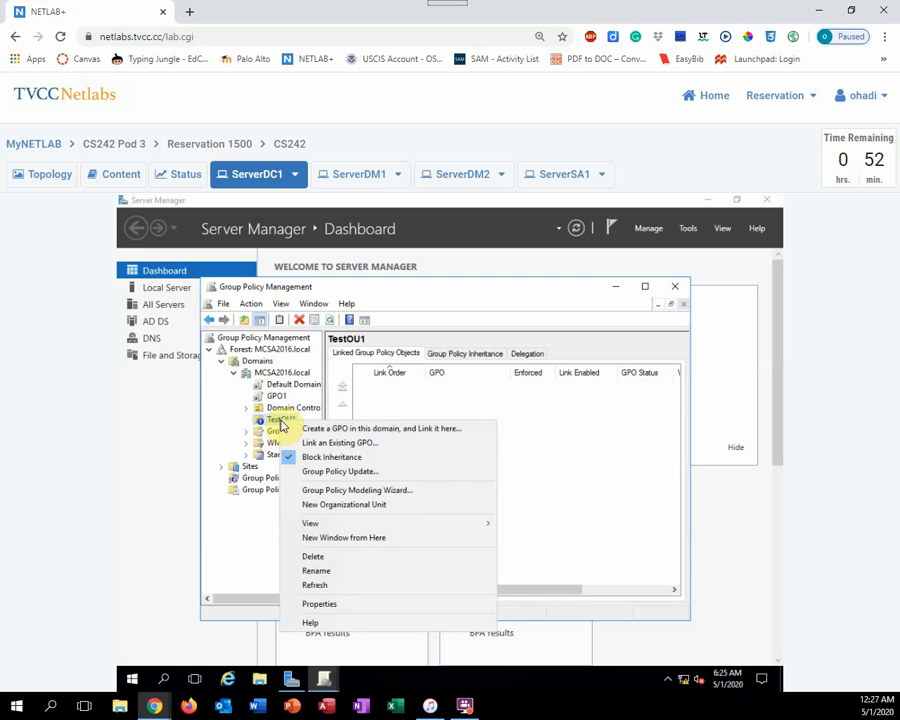
pyautogui.click(327, 459)
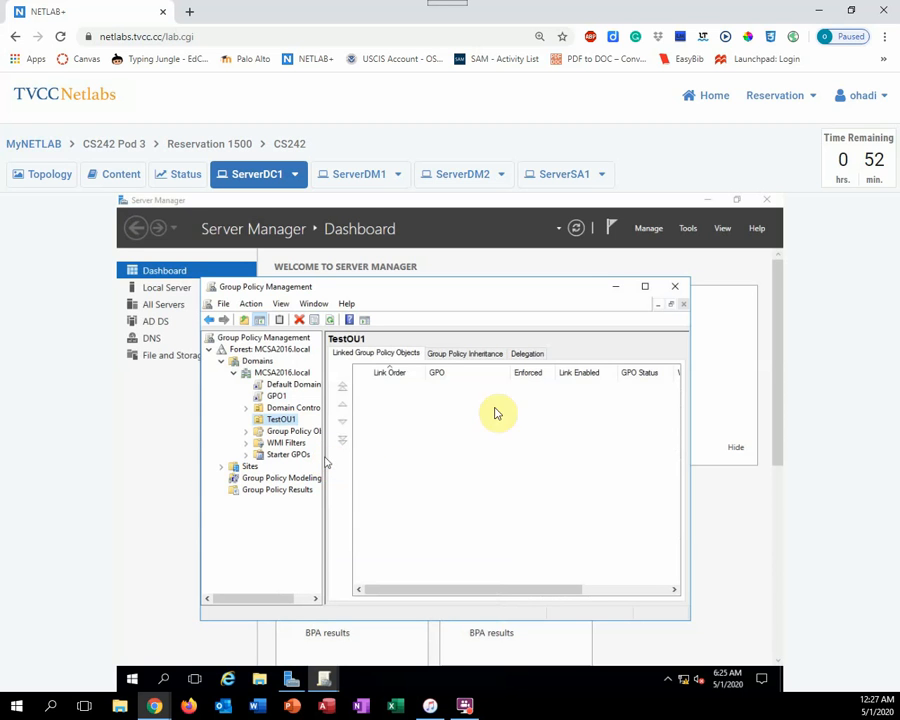
pyautogui.click(676, 291)
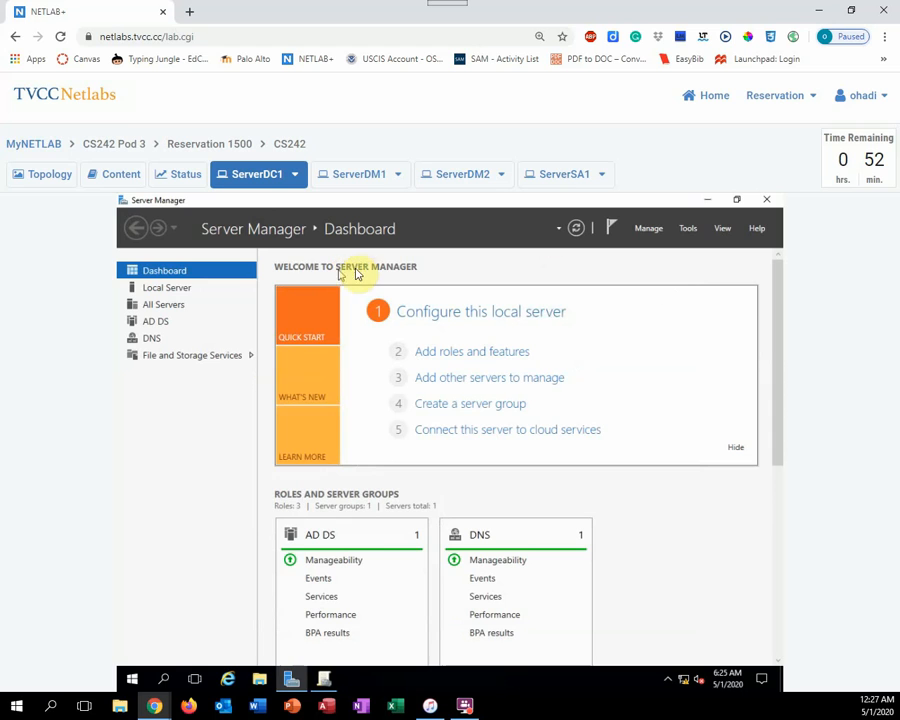